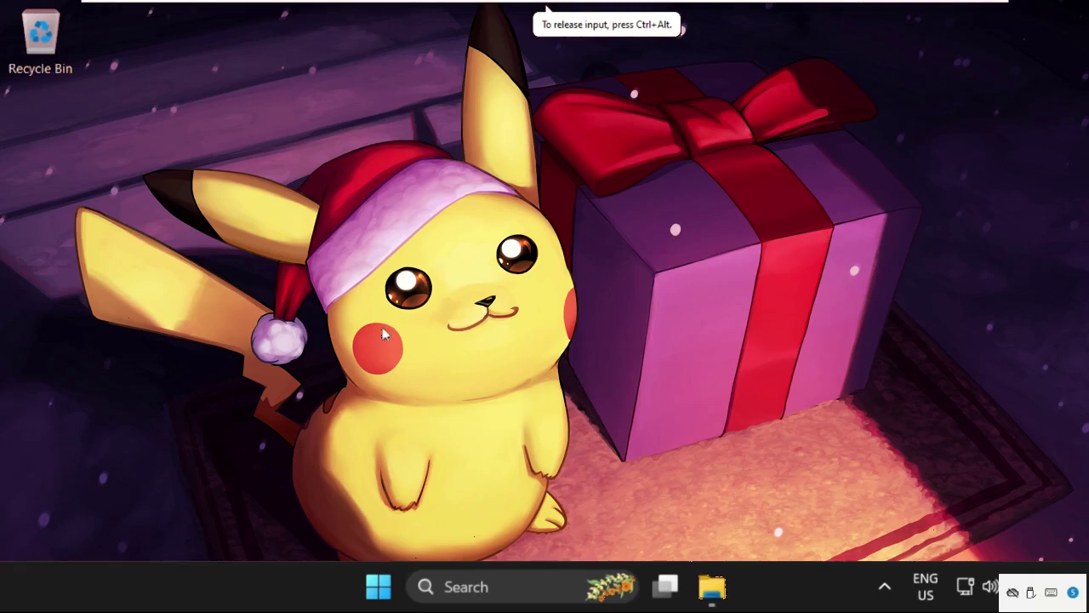
# Open Command Prompt as administrator, shrink its window and move it clear of the taskbar.
pyautogui.click(489, 587)
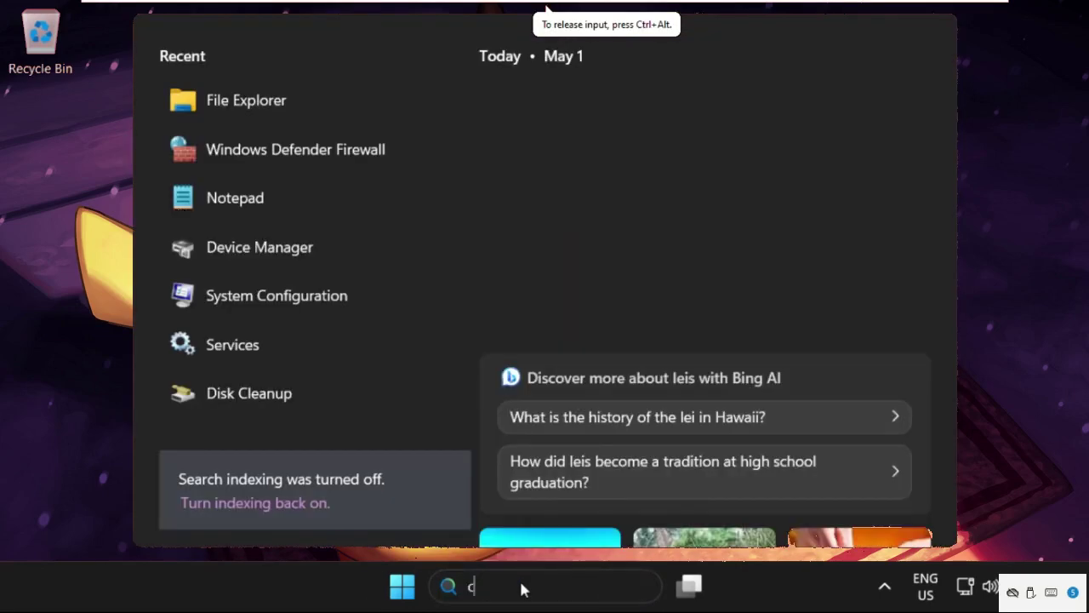
pyautogui.write('cmd')
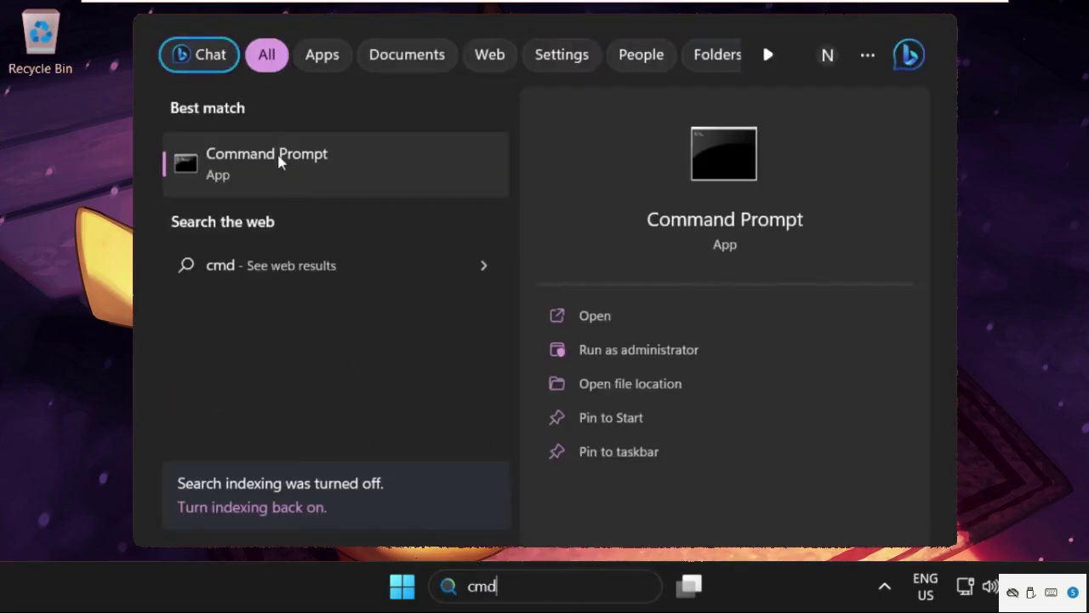
pyautogui.rightClick(281, 162)
pyautogui.click(328, 184)
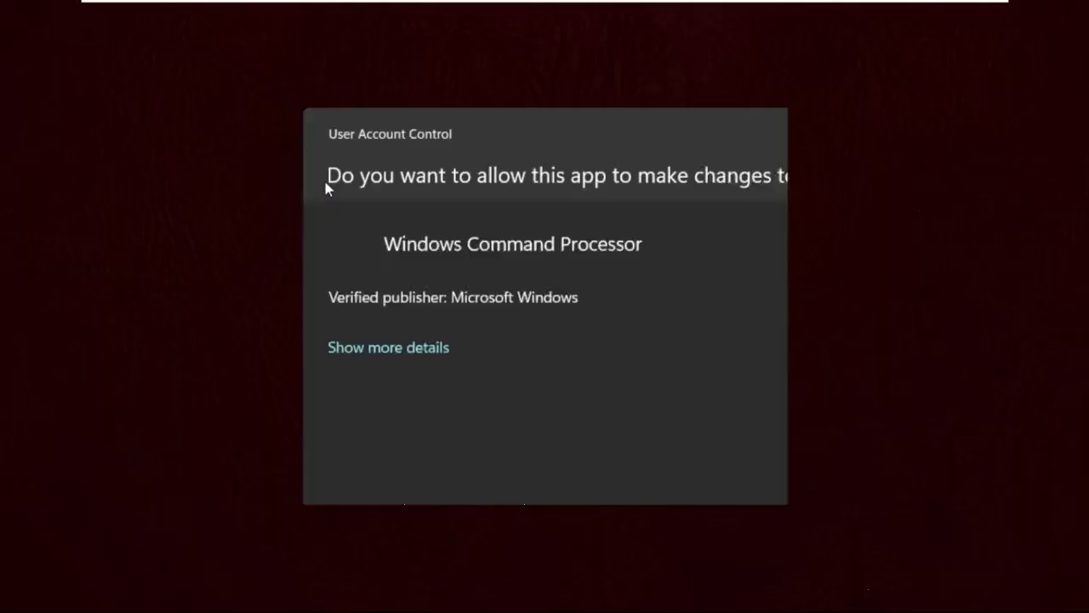
pyautogui.click(435, 458)
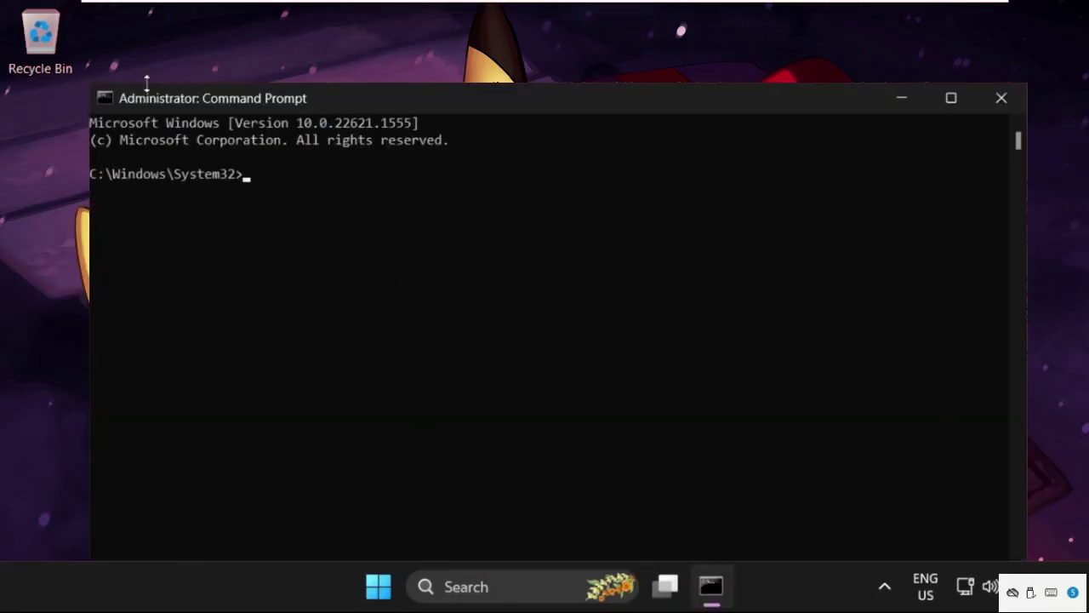
pyautogui.moveTo(85, 86); pyautogui.dragTo(290, 349)
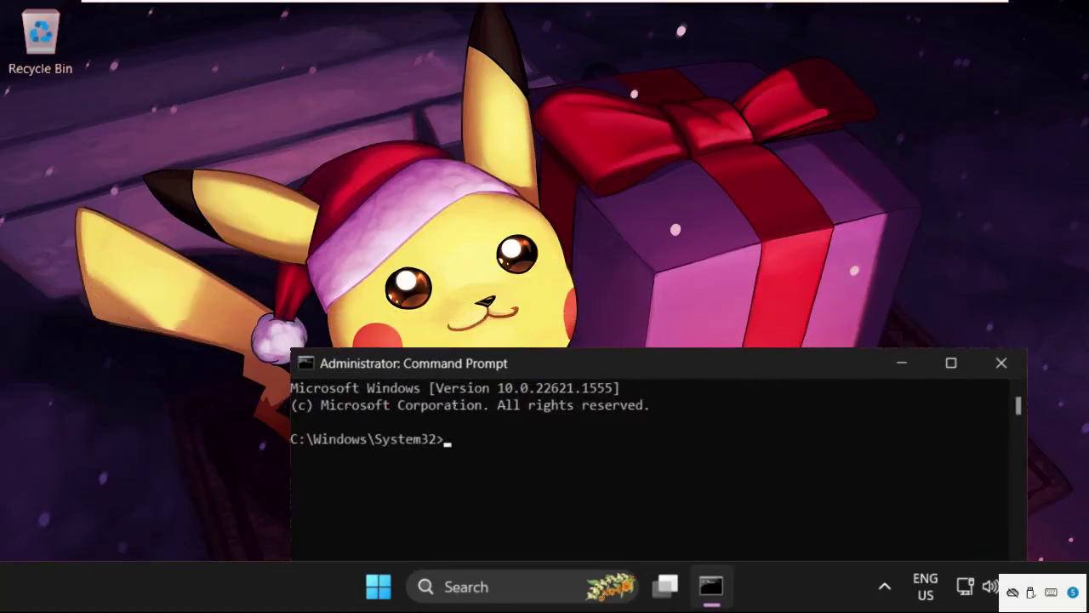
pyautogui.moveTo(449, 373); pyautogui.dragTo(374, 101)
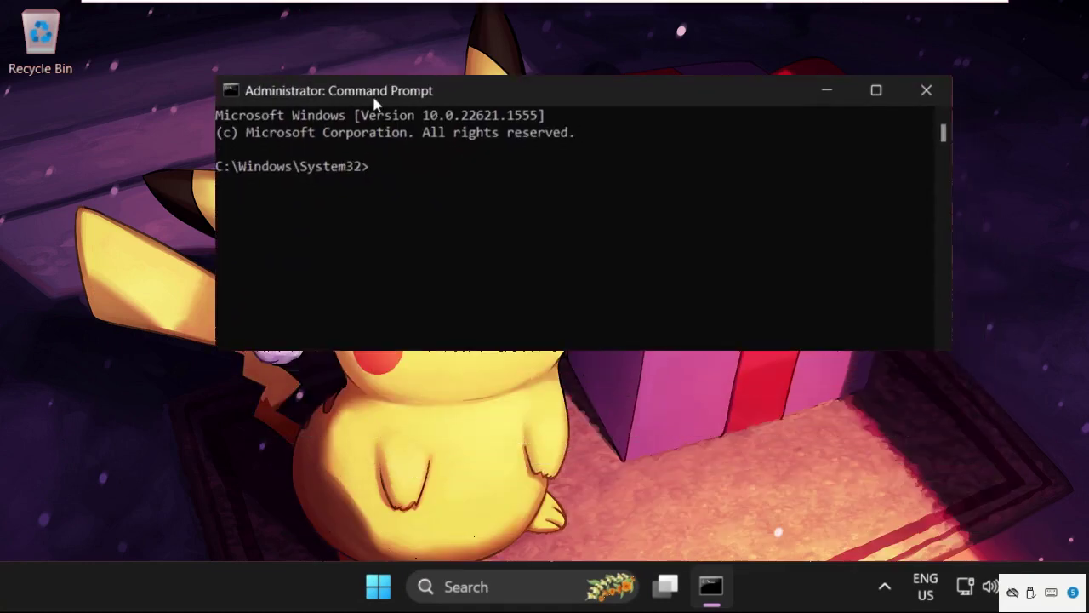
# Scan the ieframe.dll system file by running sfc /scanfile=c:\windows\system32\ieframe.dll.
pyautogui.write('sfc /scanfile=c:\\w')
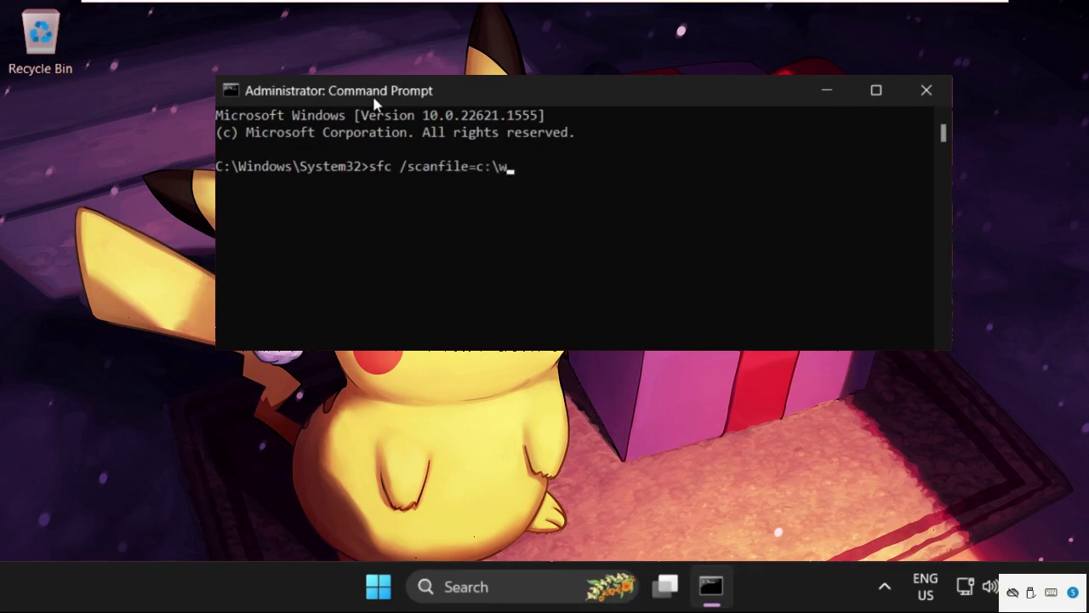
pyautogui.write('indows\\system32\\i')
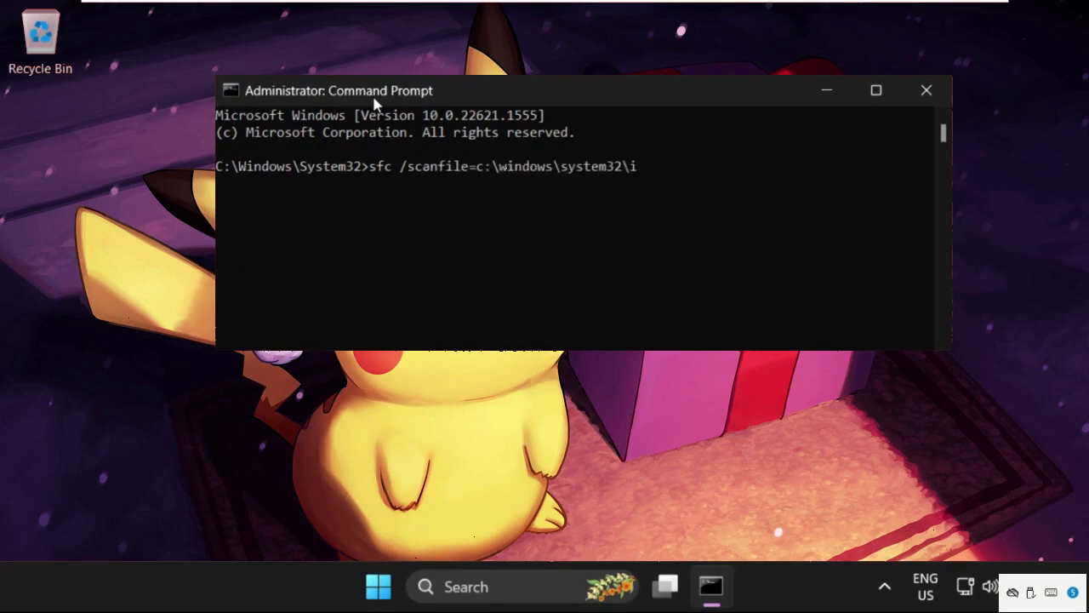
pyautogui.write('eframe.dll')
pyautogui.press('Return')
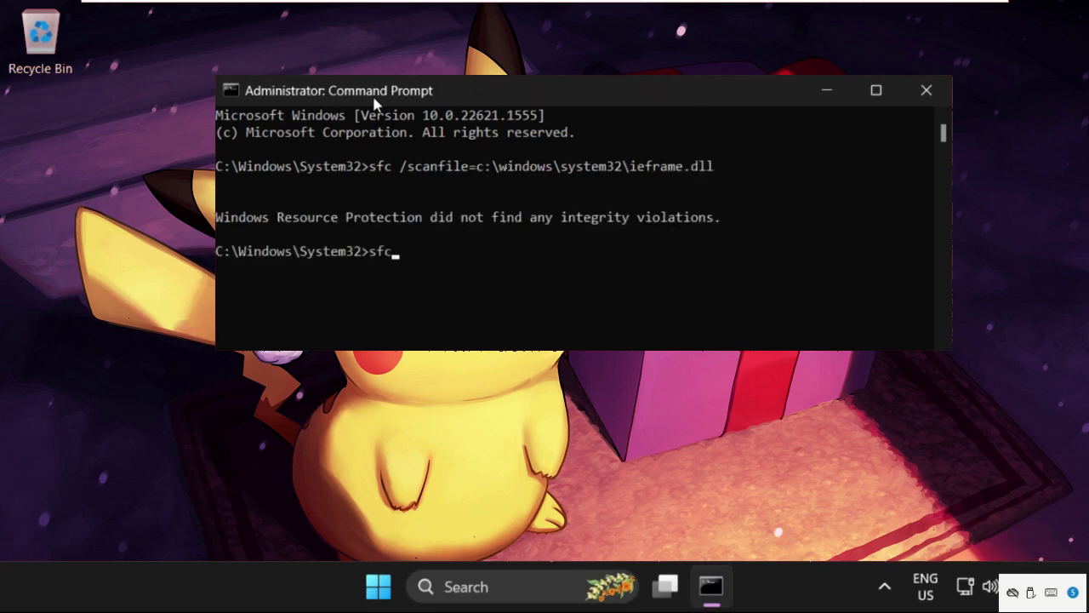
# Verify the same file with sfc /verifyfile=c:\windows\system32\ieframe.dll and exit Command Prompt.
pyautogui.write('sfc /verifyfile')
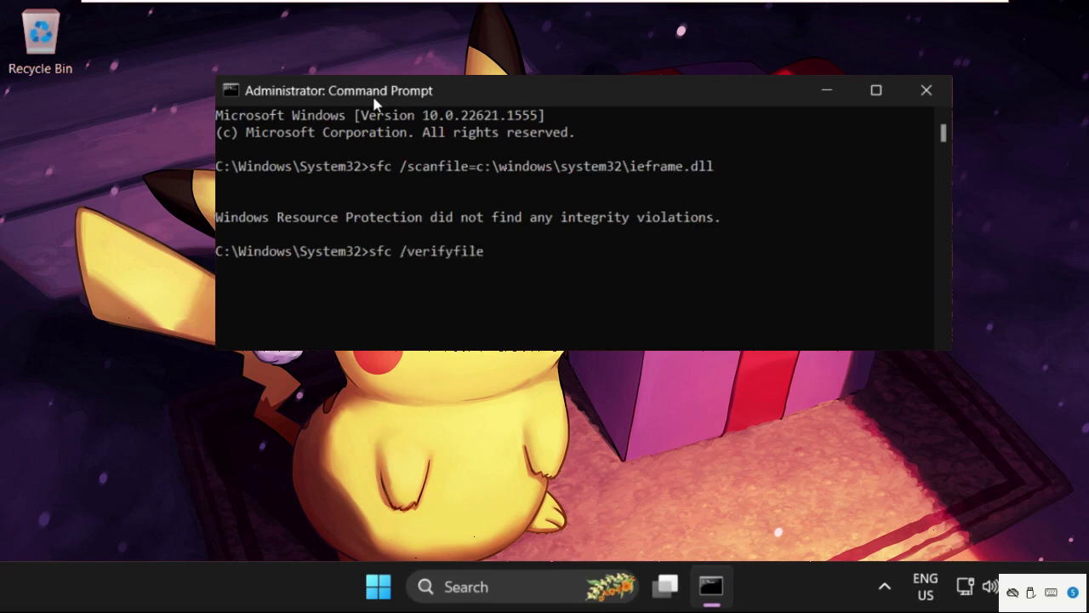
pyautogui.write('=c:\\windows\\s')
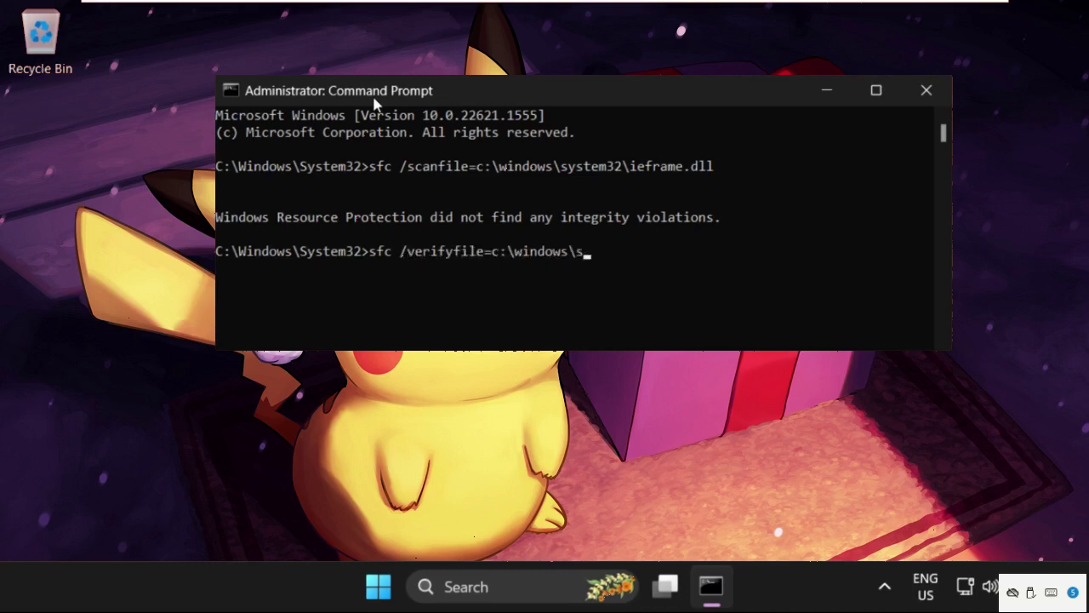
pyautogui.write('ystem32\\ieframe')
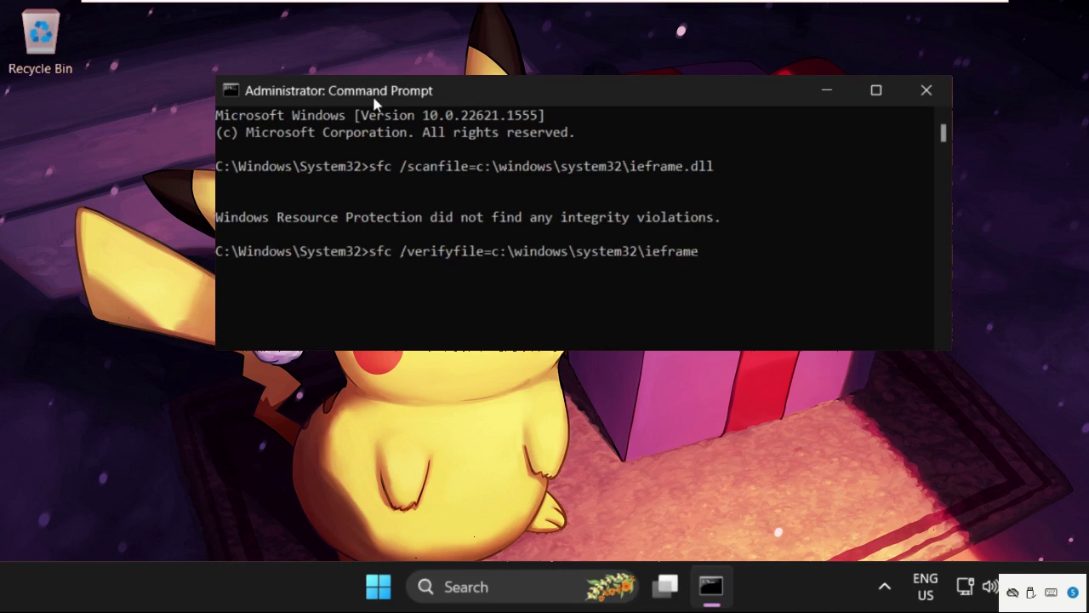
pyautogui.write('.dll')
pyautogui.press('Return')
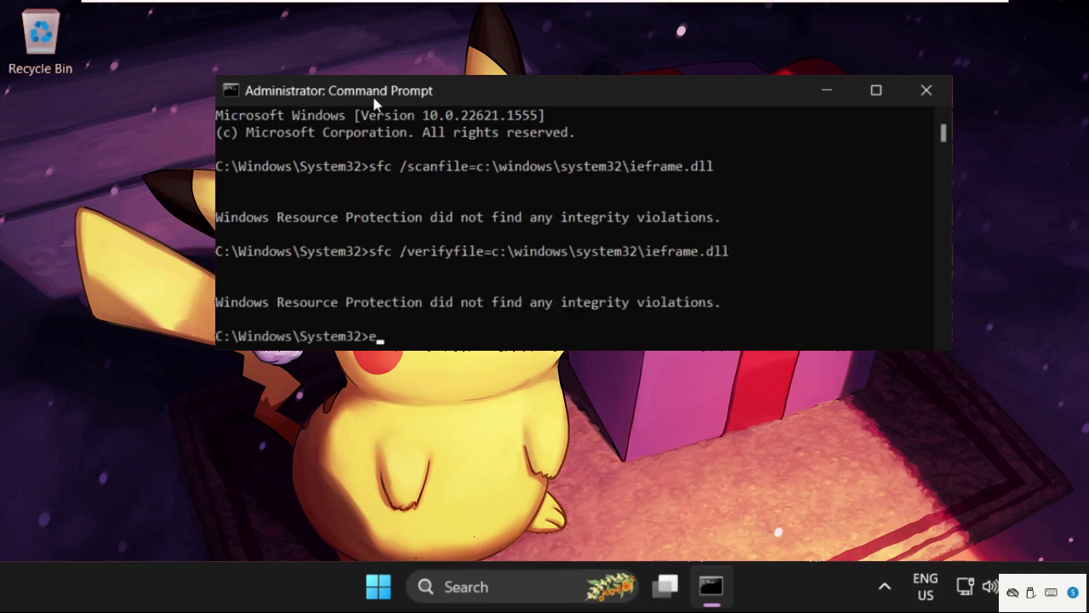
pyautogui.write('exit')
pyautogui.press('Return')
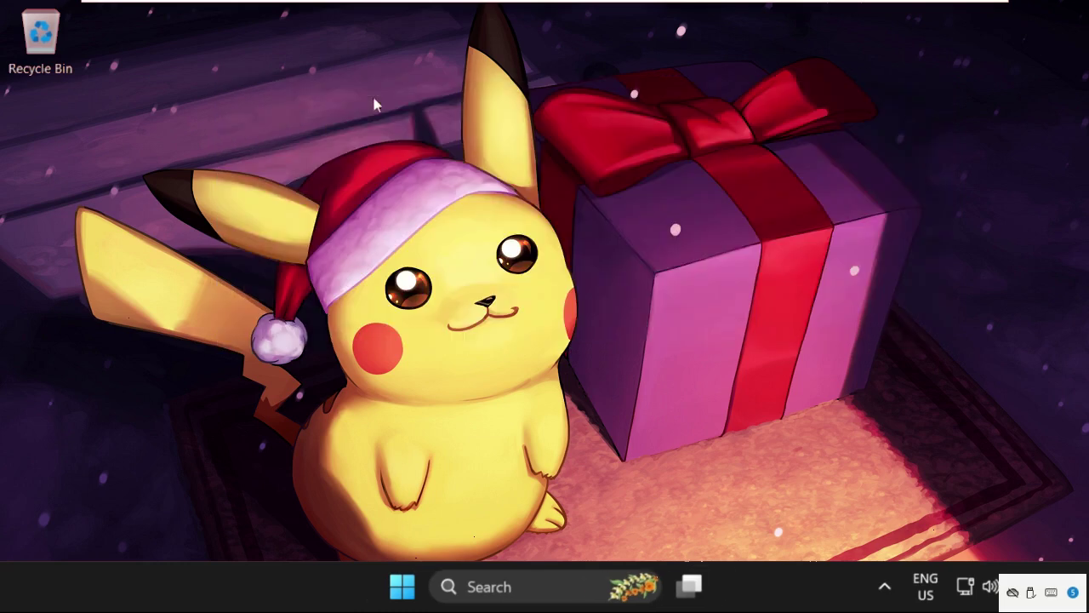
# Open the Windows Temp folder by running temp from the Run dialog.
pyautogui.rightClick(405, 586)
pyautogui.click(391, 513)
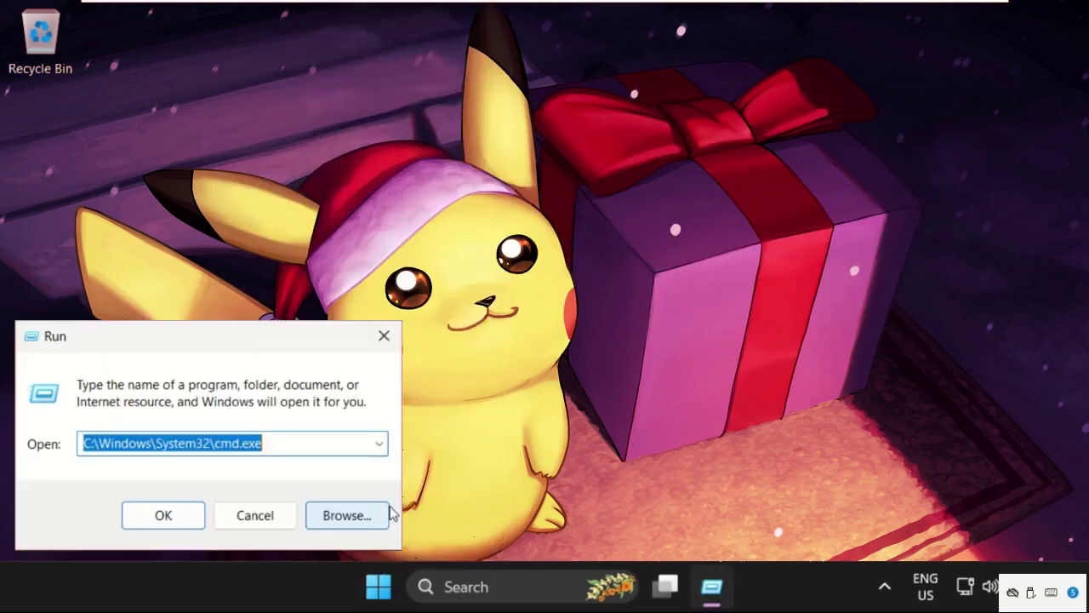
pyautogui.write('temp')
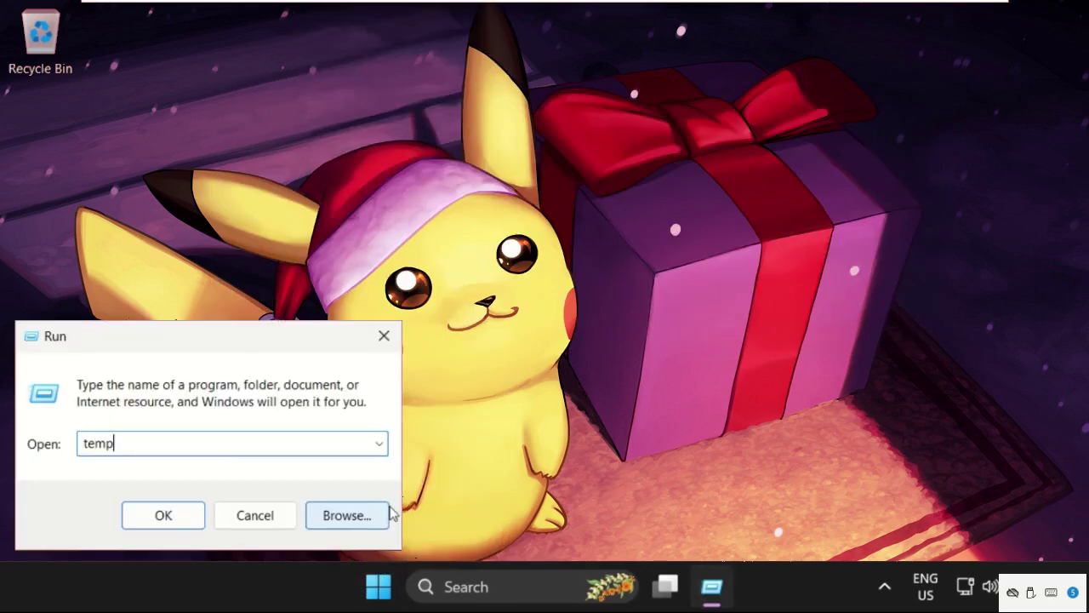
pyautogui.click(179, 515)
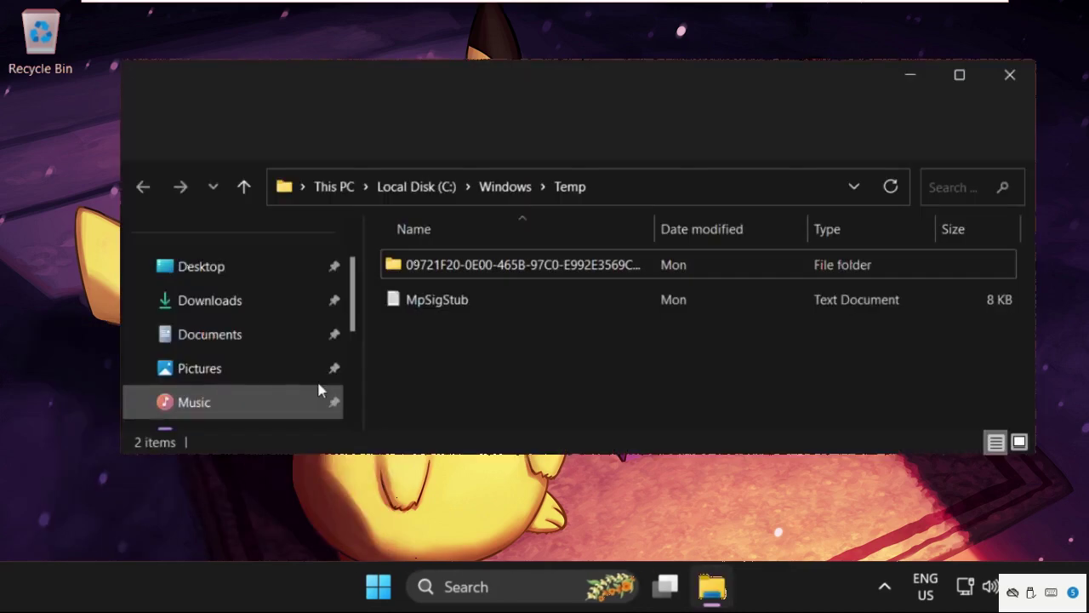
# Delete all items in the Windows Temp folder and close the folder window.
pyautogui.moveTo(570, 355); pyautogui.dragTo(566, 255)
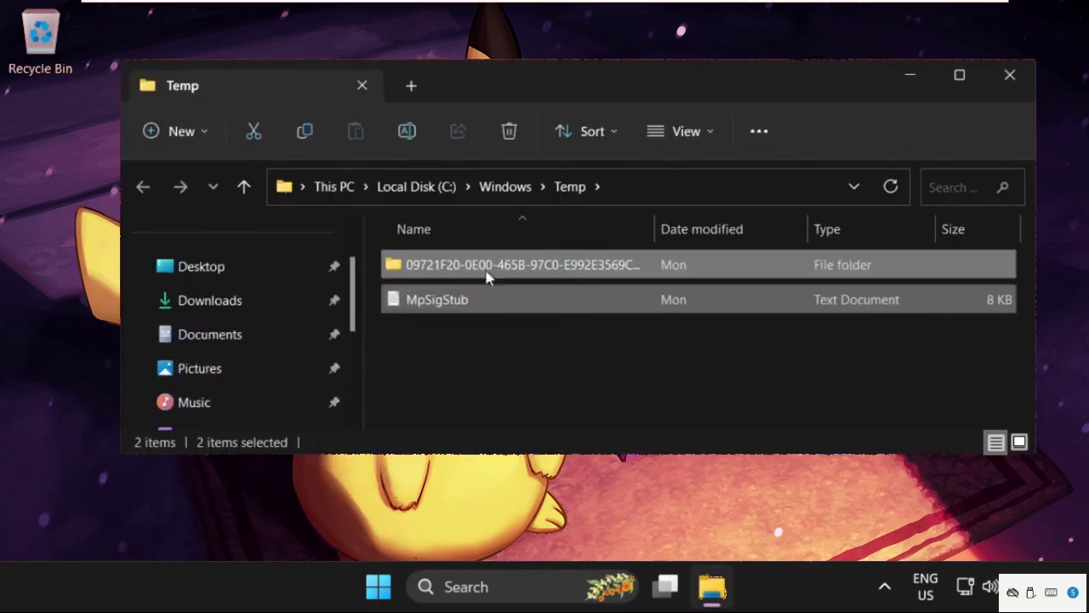
pyautogui.rightClick(486, 277)
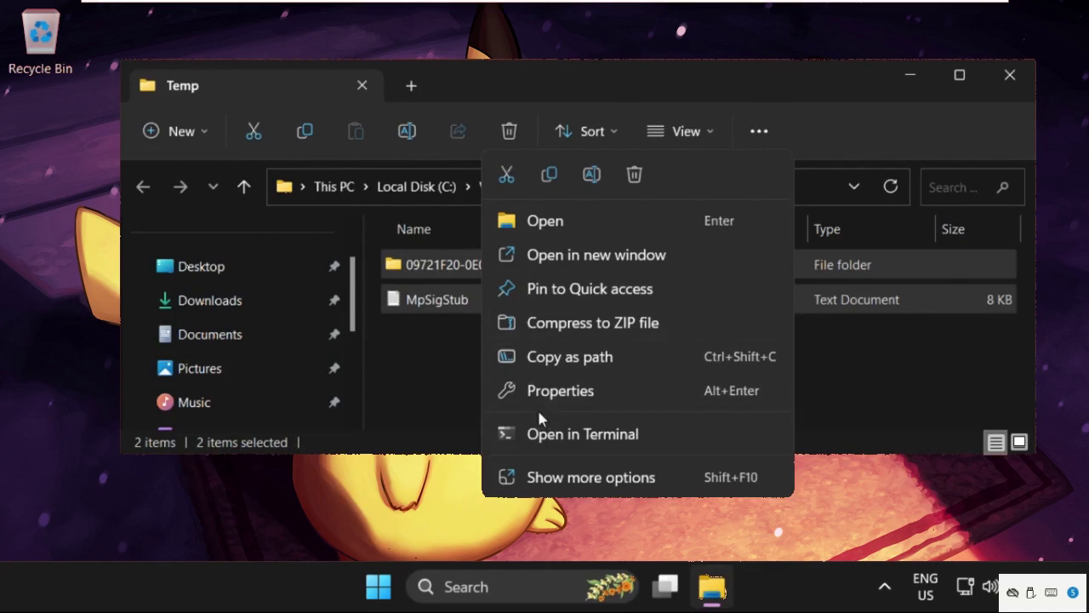
pyautogui.click(553, 478)
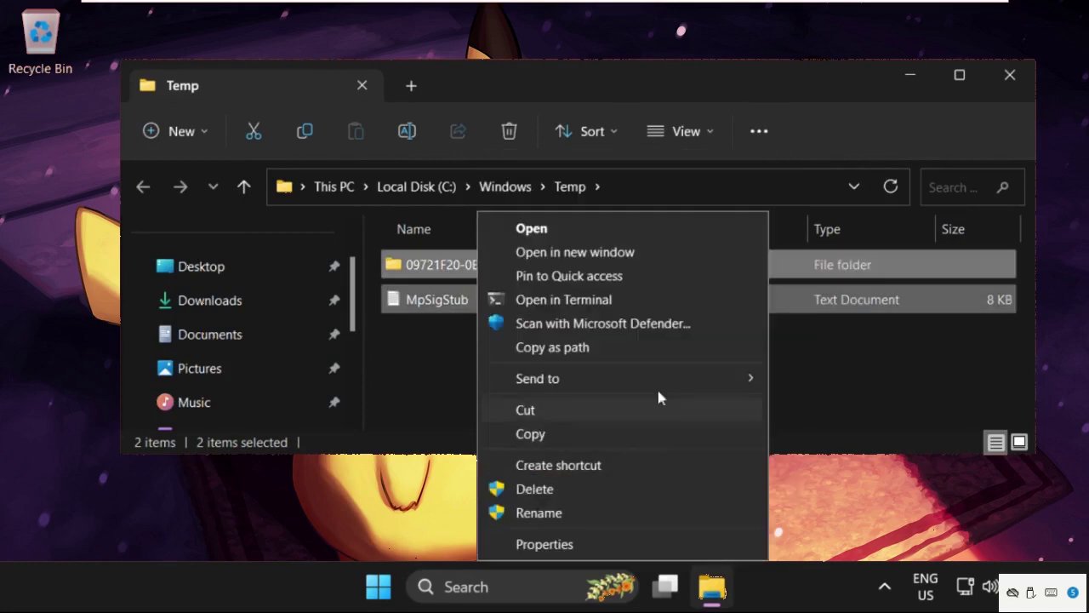
pyautogui.click(534, 490)
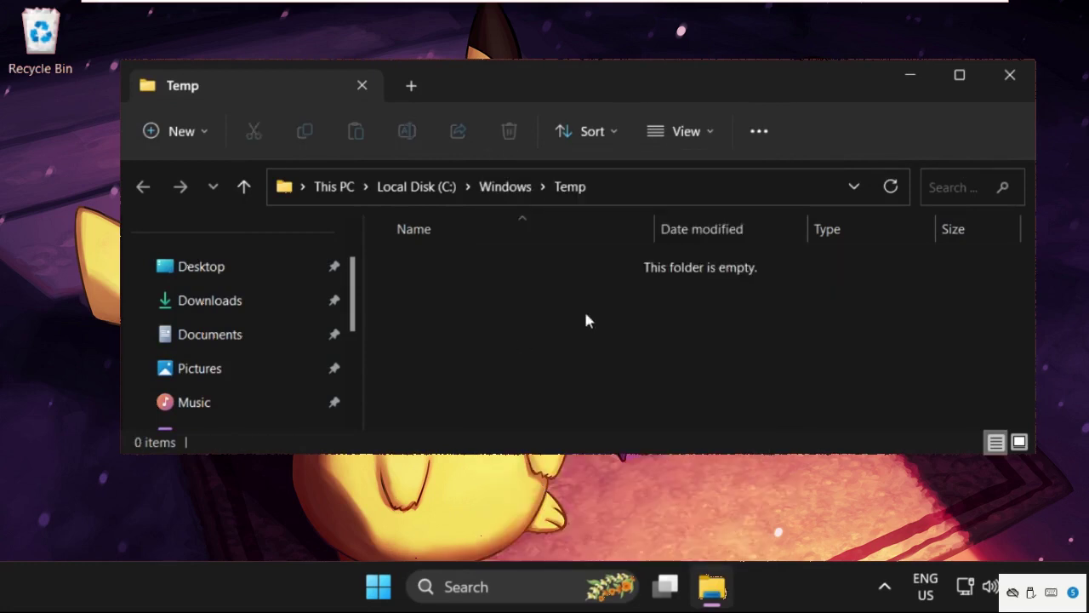
pyautogui.click(1010, 76)
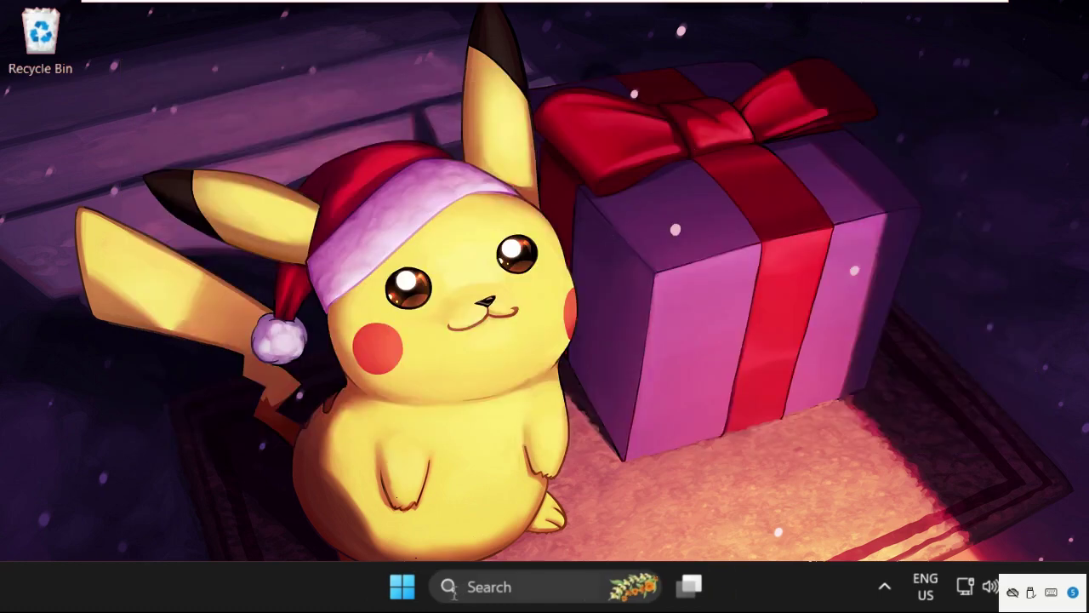
# Open the user account's local Temp folder by running %temp% from the Run dialog.
pyautogui.rightClick(402, 586)
pyautogui.click(405, 509)
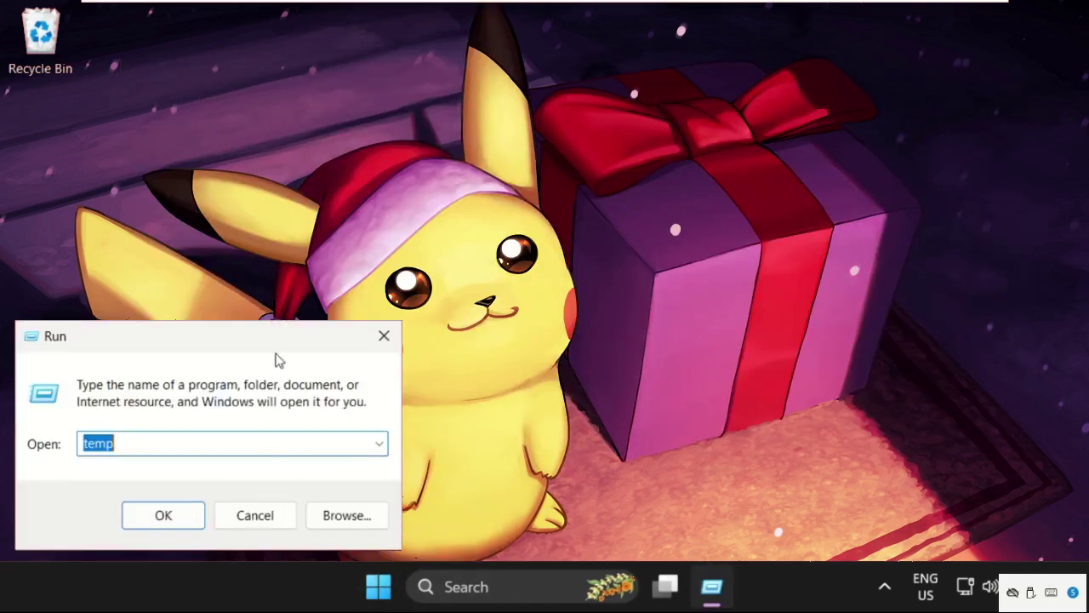
pyautogui.moveTo(276, 354); pyautogui.dragTo(494, 177)
pyautogui.press('BackSpace')
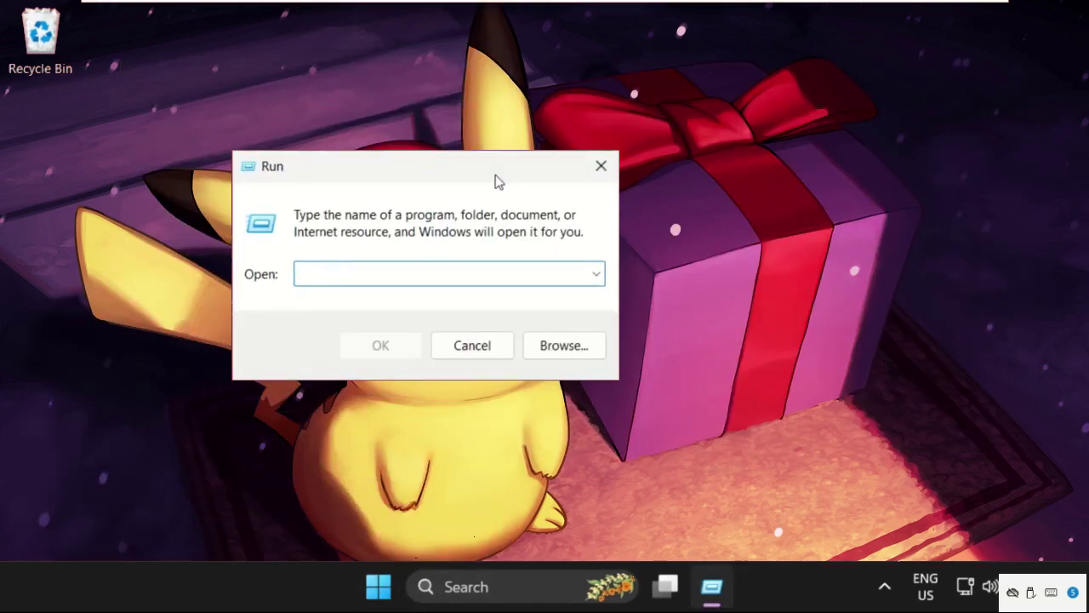
pyautogui.write('%temp')
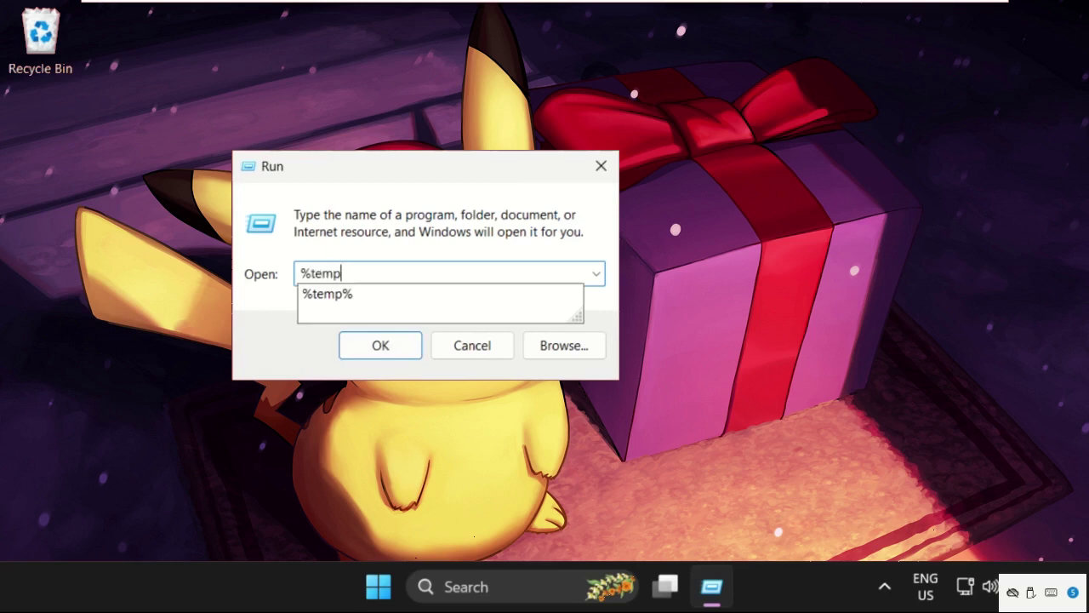
pyautogui.write('$')
pyautogui.press('BackSpace')
pyautogui.write('#')
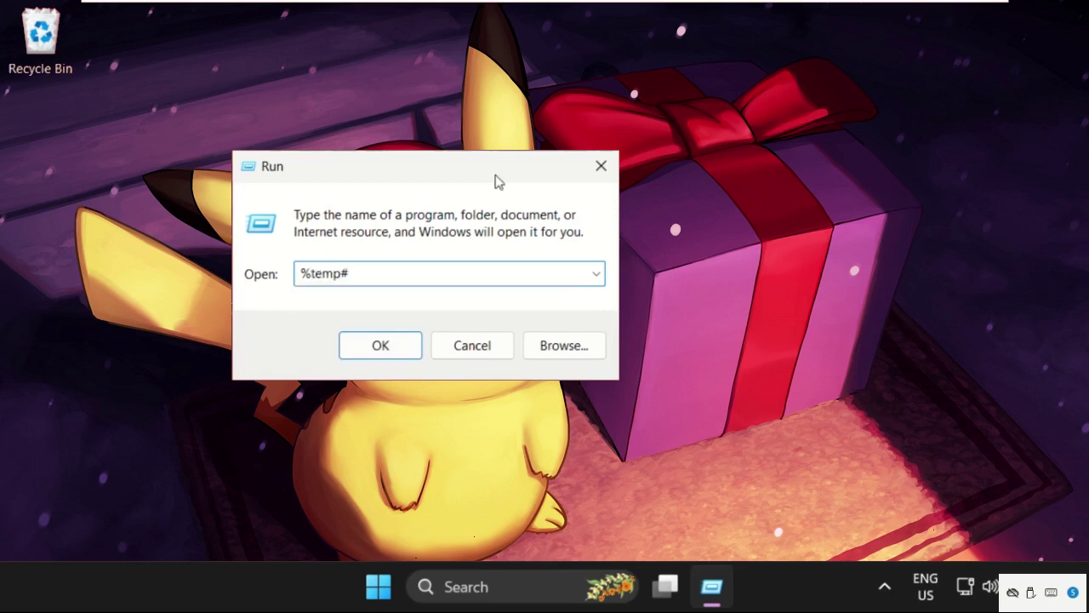
pyautogui.press('BackSpace')
pyautogui.write('%')
pyautogui.click(390, 344)
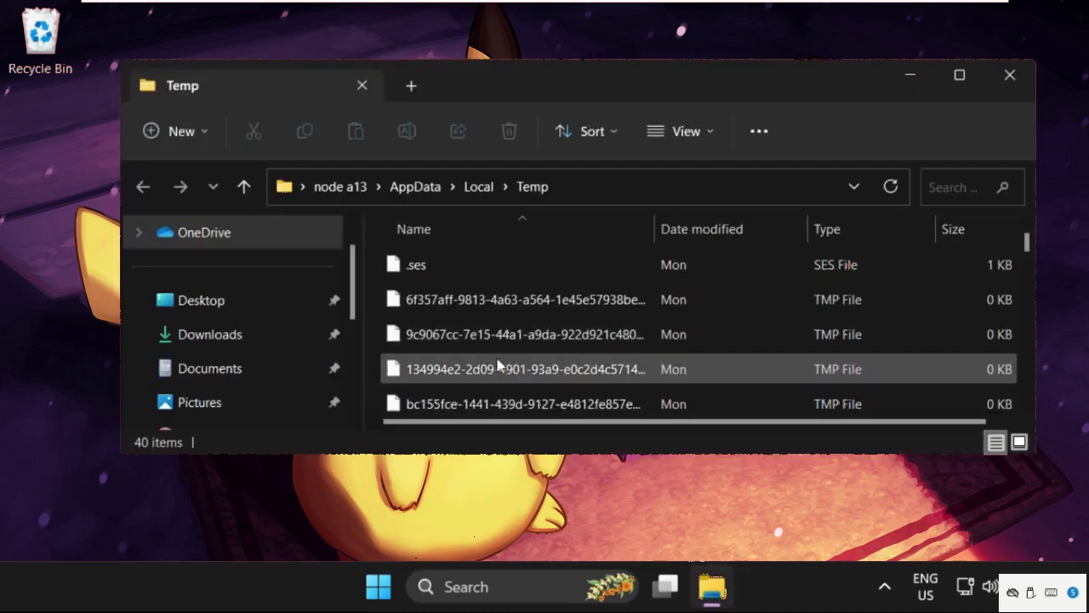
# Delete all files in the user's Temp folder, skipping those in use, and close the folder window.
pyautogui.click(498, 365)
pyautogui.hotkey('ctrl', 'a')
pyautogui.rightClick(520, 328)
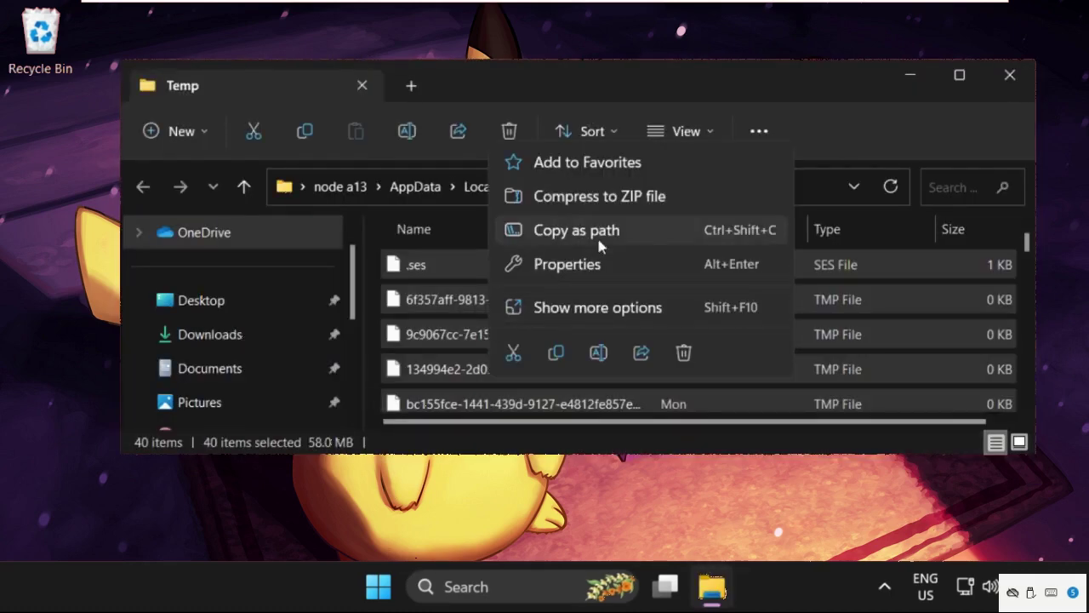
pyautogui.click(683, 356)
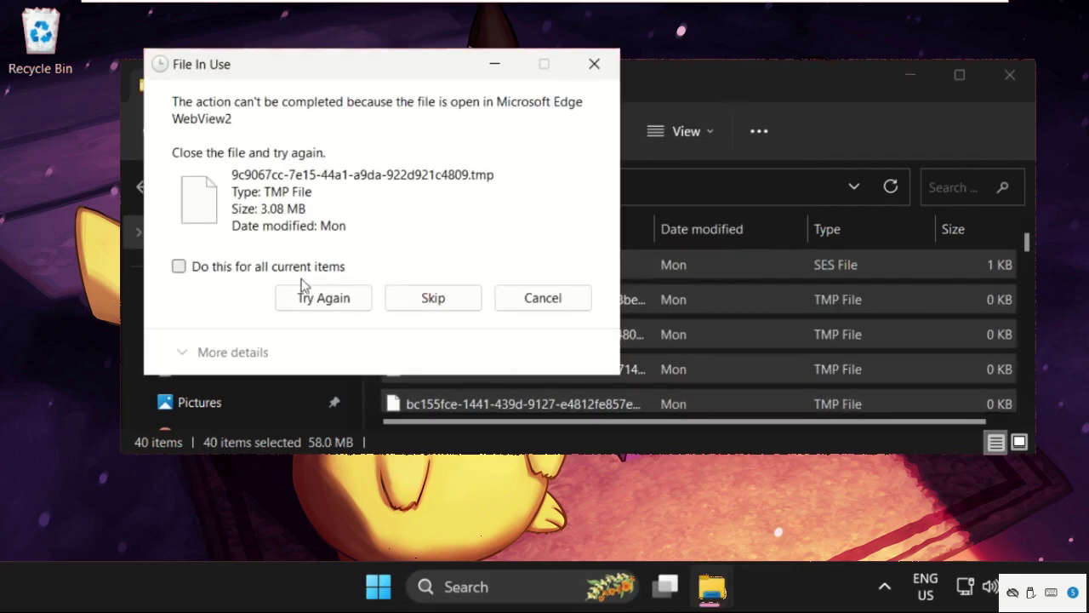
pyautogui.click(302, 271)
pyautogui.click(315, 298)
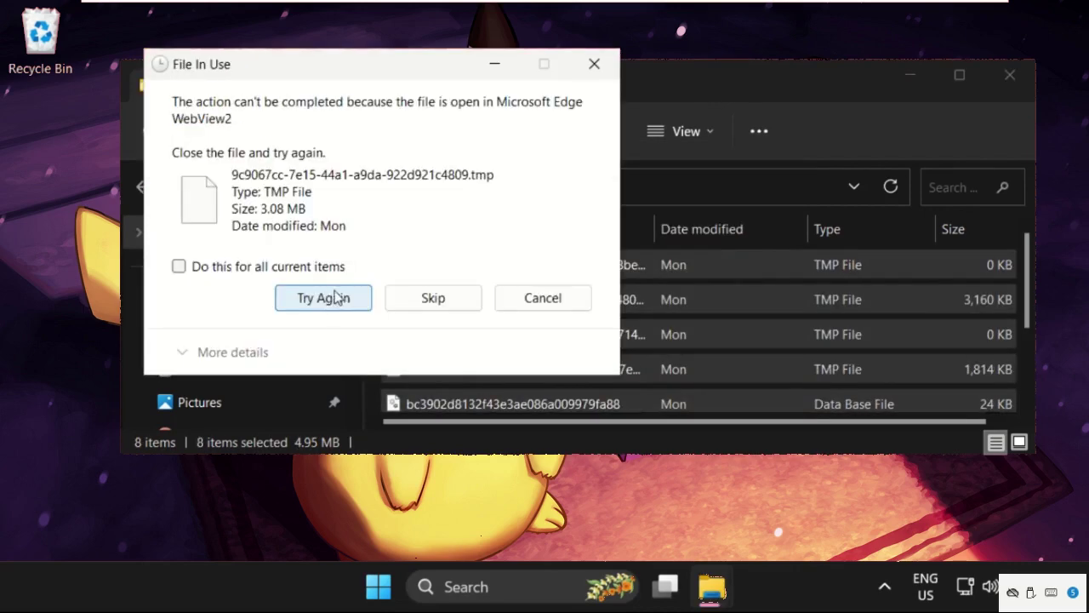
pyautogui.click(425, 297)
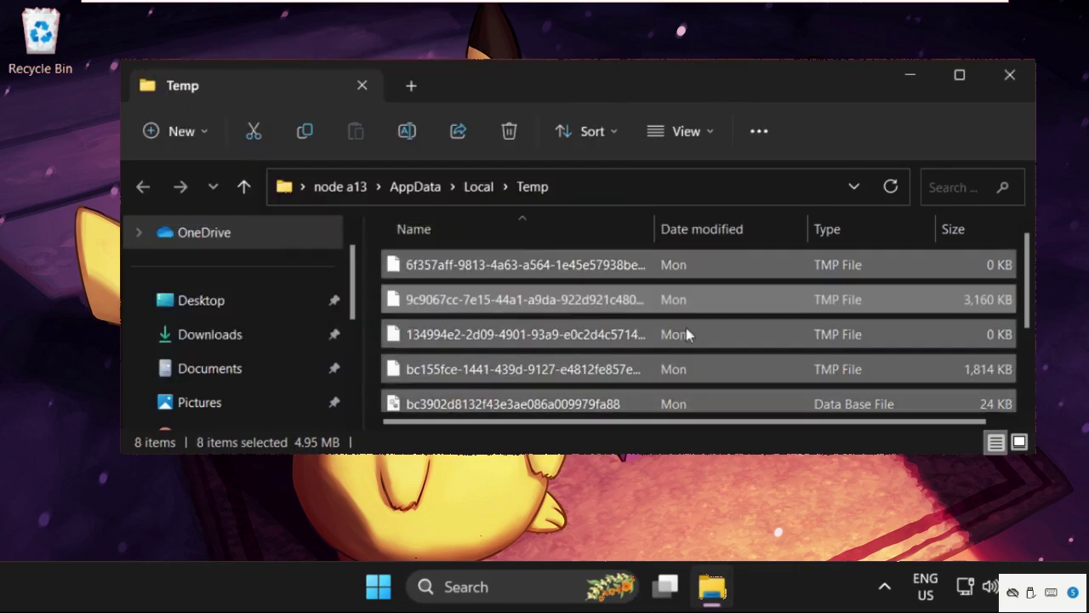
pyautogui.click(1010, 76)
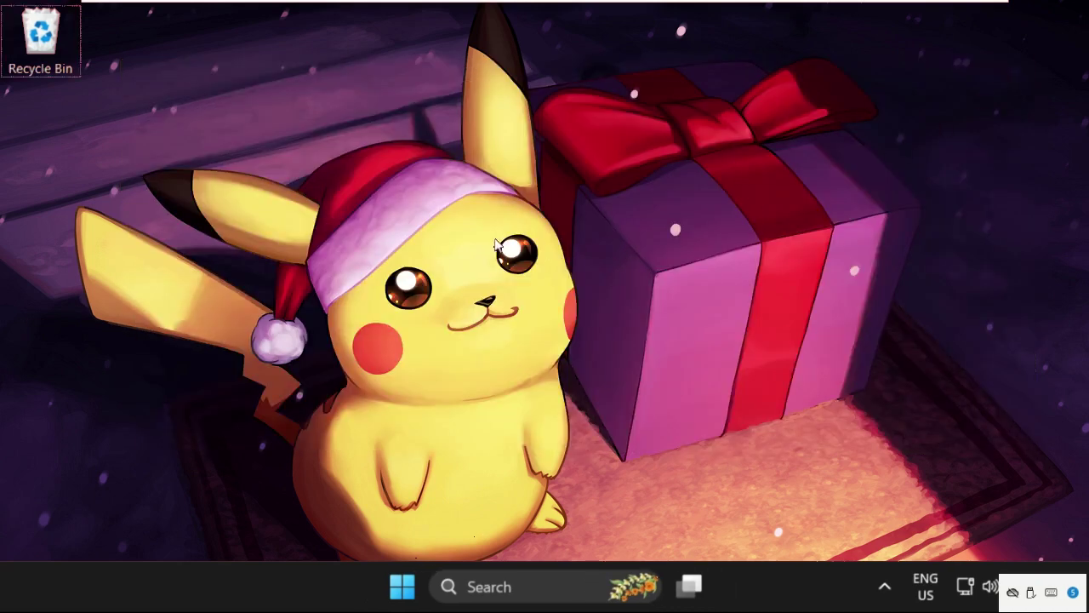
# Open the Windows Prefetch folder by running prefetch from the Run dialog.
pyautogui.press('super+r')
pyautogui.click(306, 321)
pyautogui.moveTo(260, 339); pyautogui.dragTo(602, 136)
pyautogui.press('BackSpace')
pyautogui.write('pr')
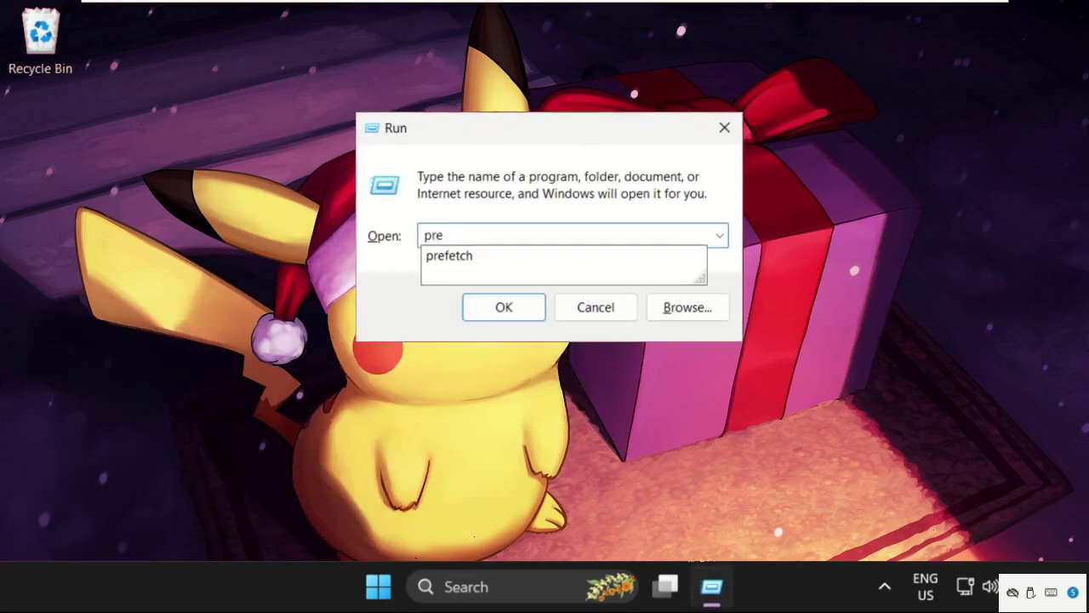
pyautogui.write('e')
pyautogui.press('Down')
pyautogui.press('Return')
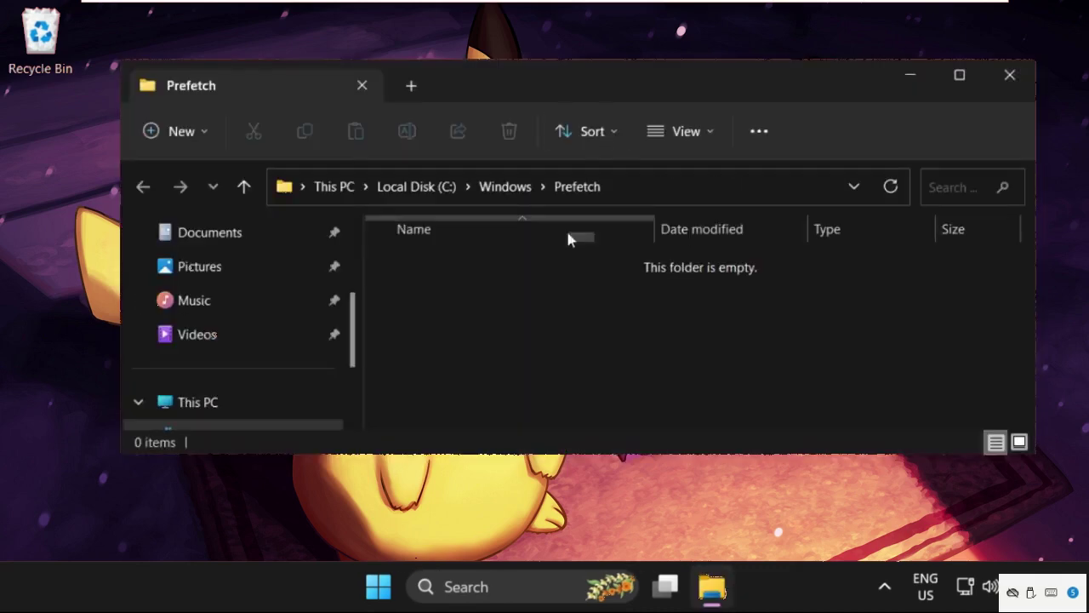
pyautogui.rightClick(500, 350)
pyautogui.click(474, 326)
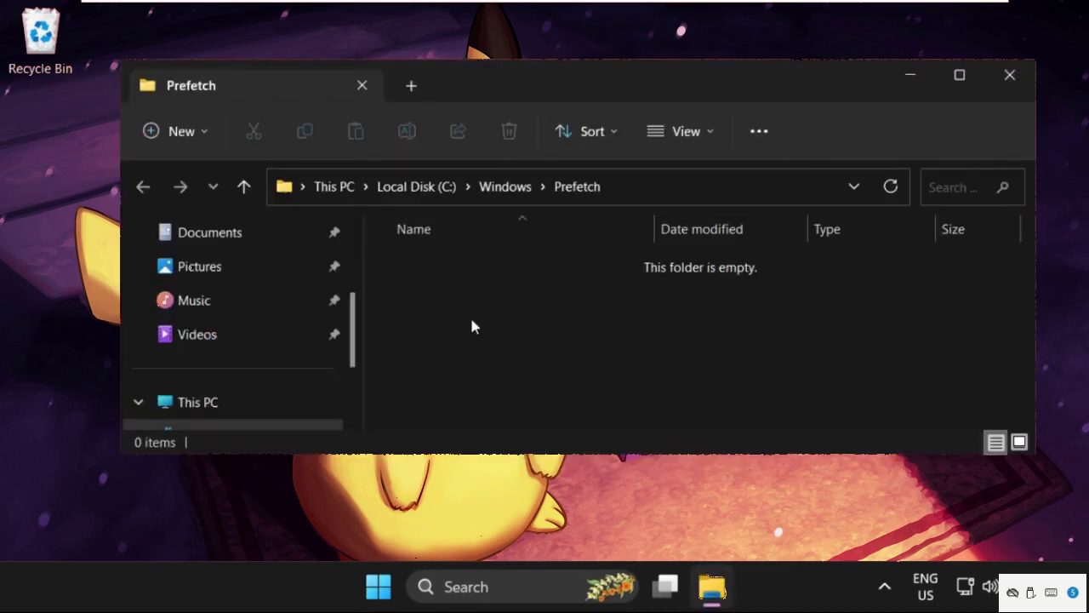
# Close the Prefetch folder window and search for Disk Cleanup to open it.
pyautogui.click(1000, 78)
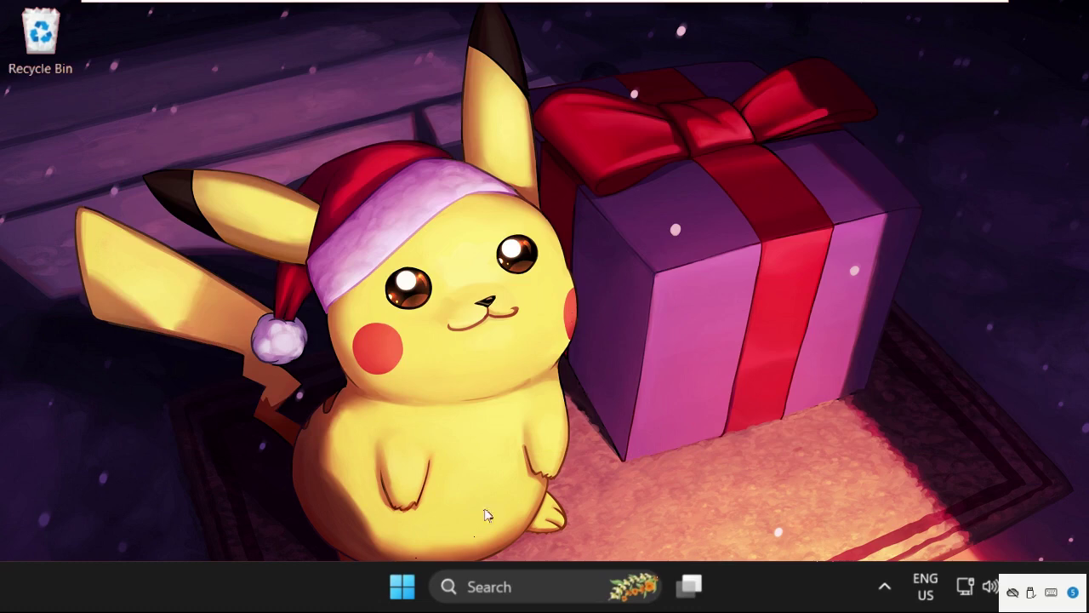
pyautogui.click(498, 586)
pyautogui.write('di')
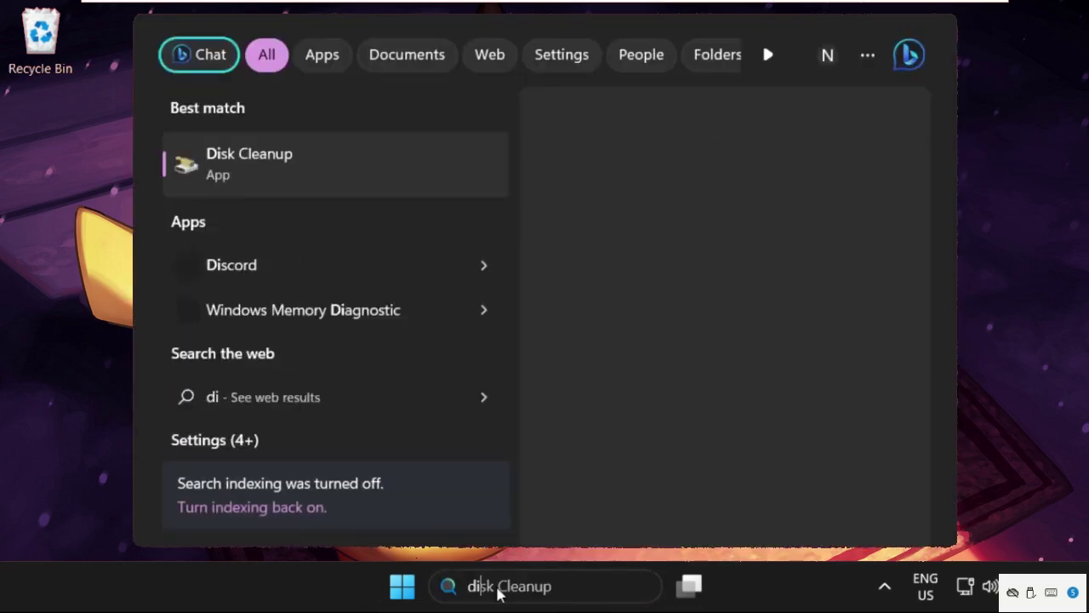
pyautogui.write('sk cleanup')
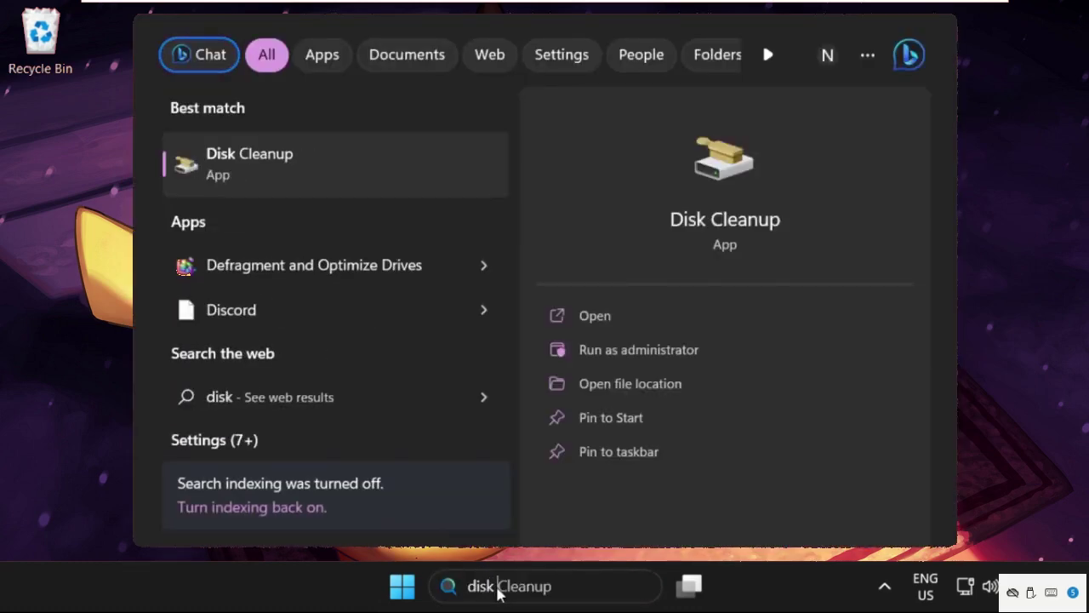
pyautogui.click(296, 170)
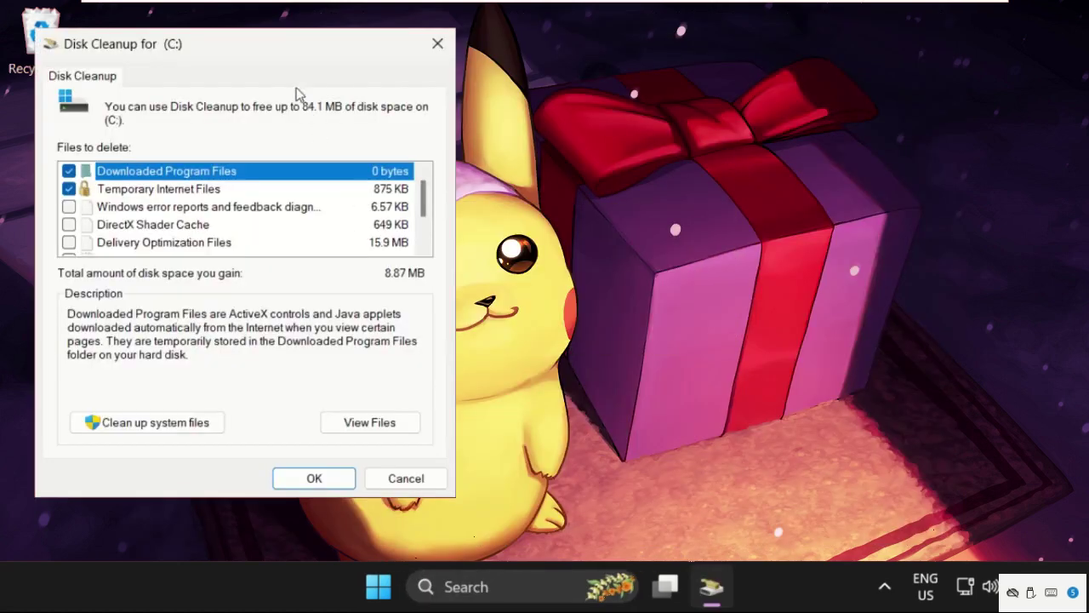
# Add Temporary files and Recycle Bin to the items to delete on drive C:, then run the cleanup and confirm the deletion.
pyautogui.scroll(-2, 489, 191)
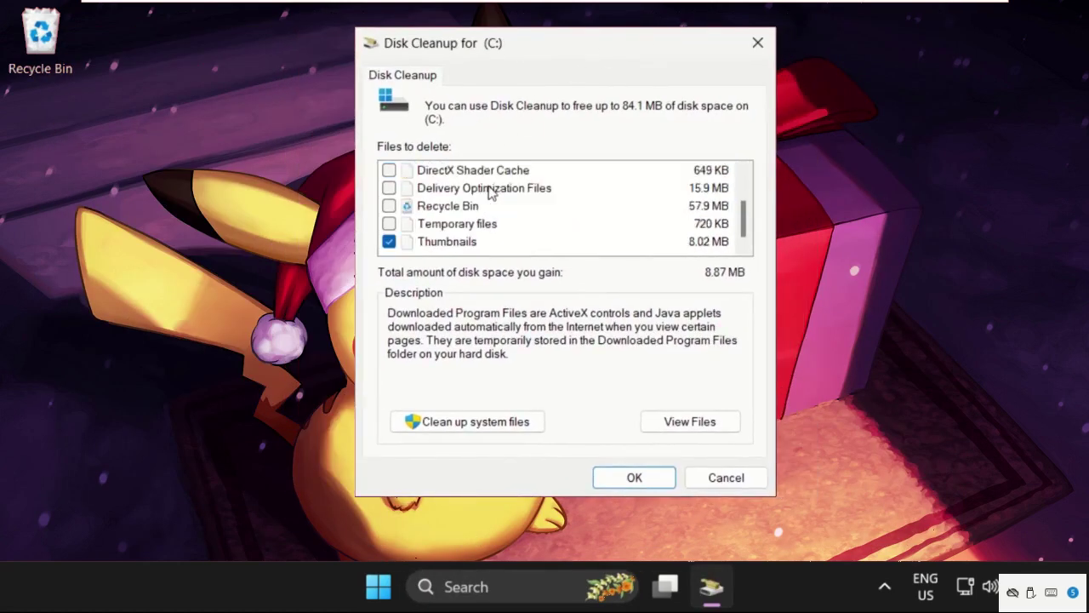
pyautogui.click(434, 226)
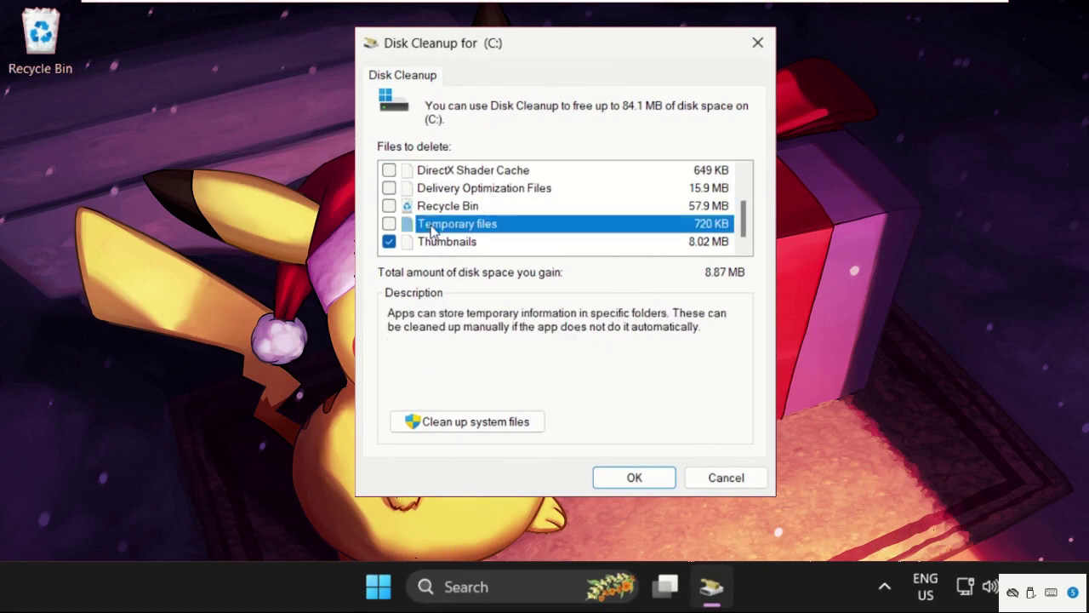
pyautogui.click(389, 223)
pyautogui.click(389, 206)
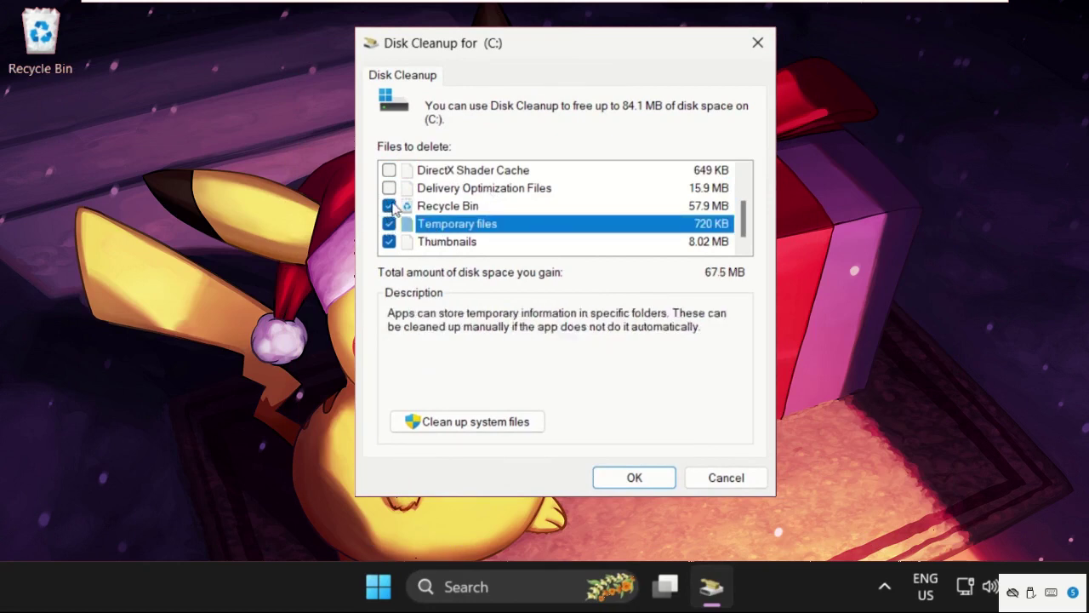
pyautogui.click(627, 479)
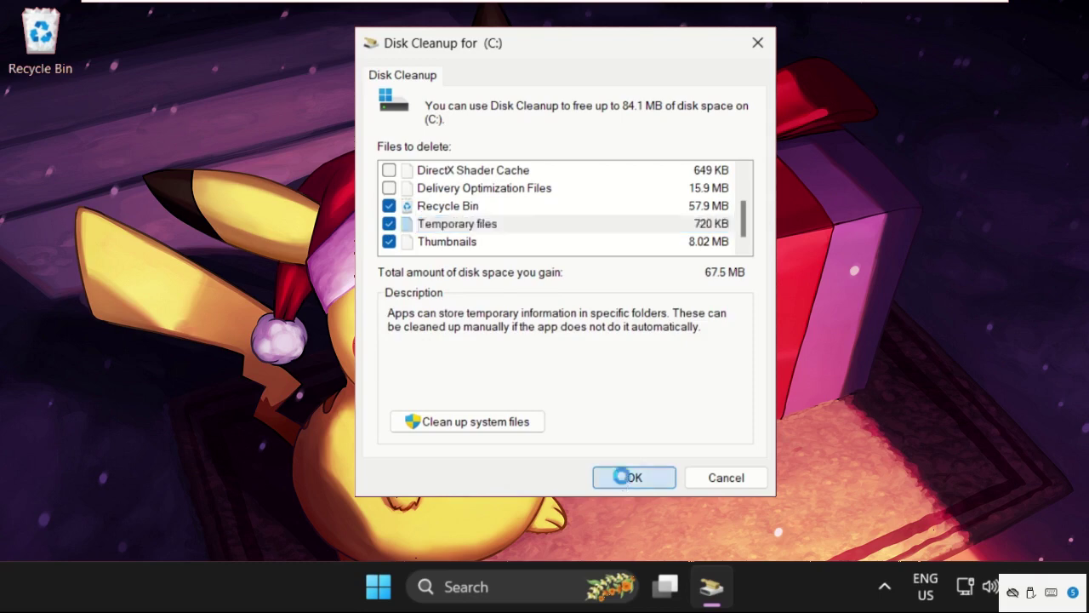
pyautogui.click(554, 304)
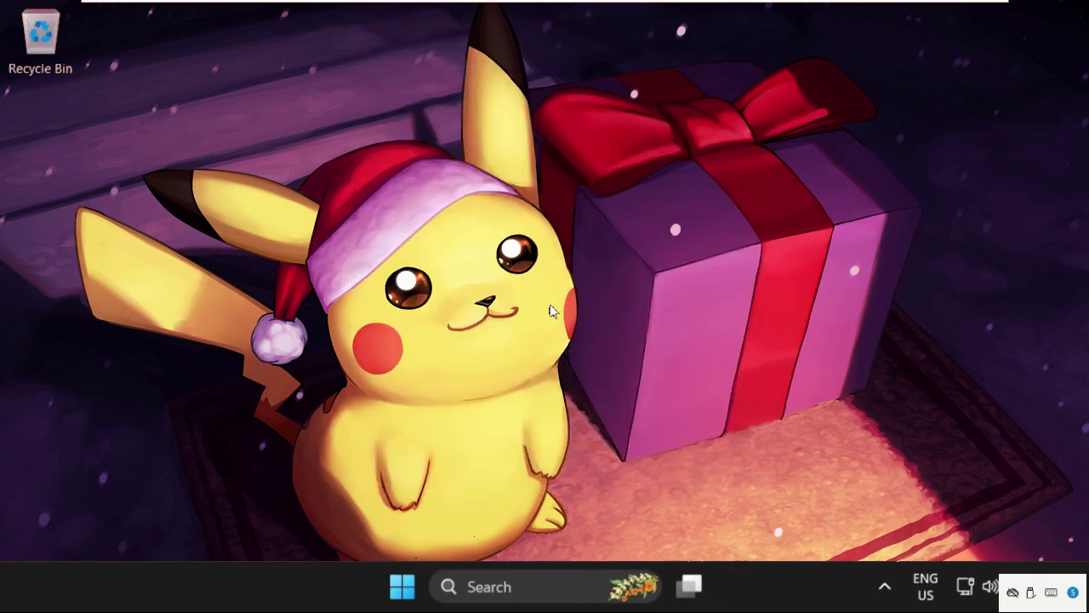
# Open File Explorer in a smaller window and go to Local Disk (C:) under This PC.
pyautogui.click(481, 586)
pyautogui.write('fil')
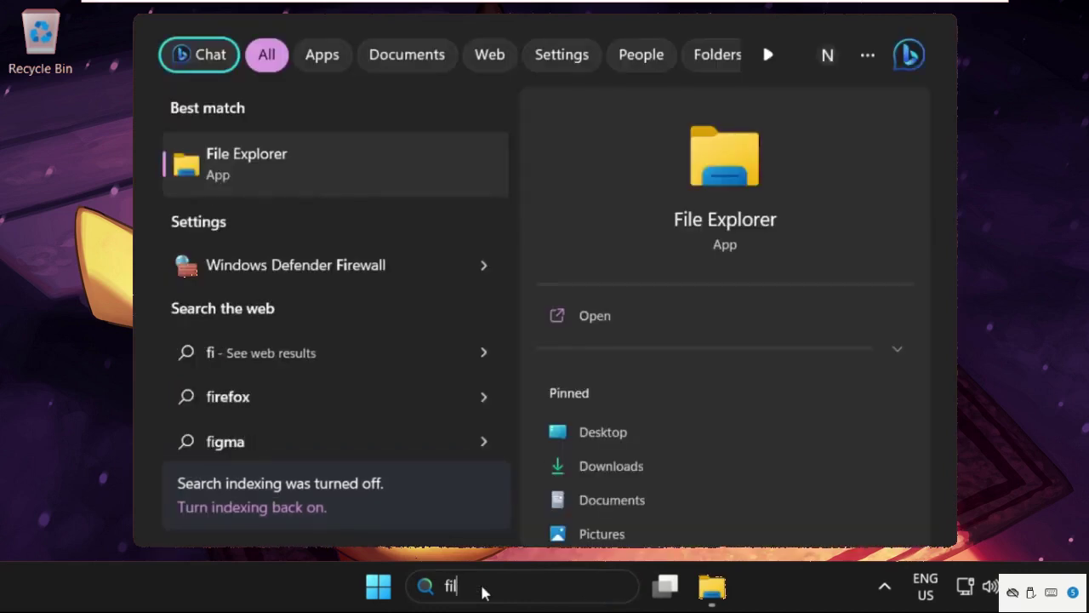
pyautogui.click(259, 163)
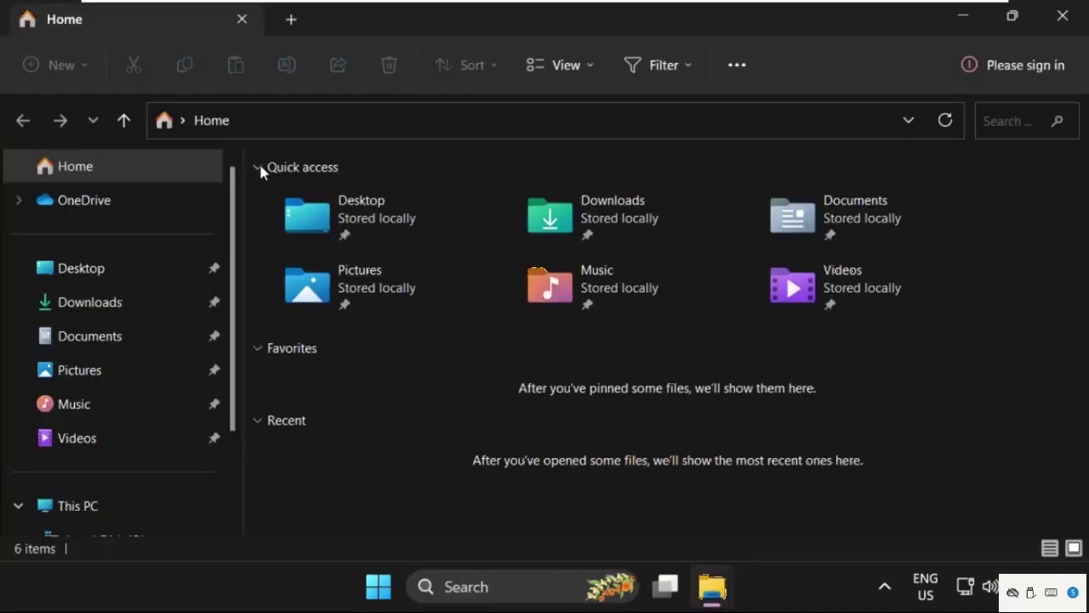
pyautogui.click(126, 502)
pyautogui.doubleClick(460, 24)
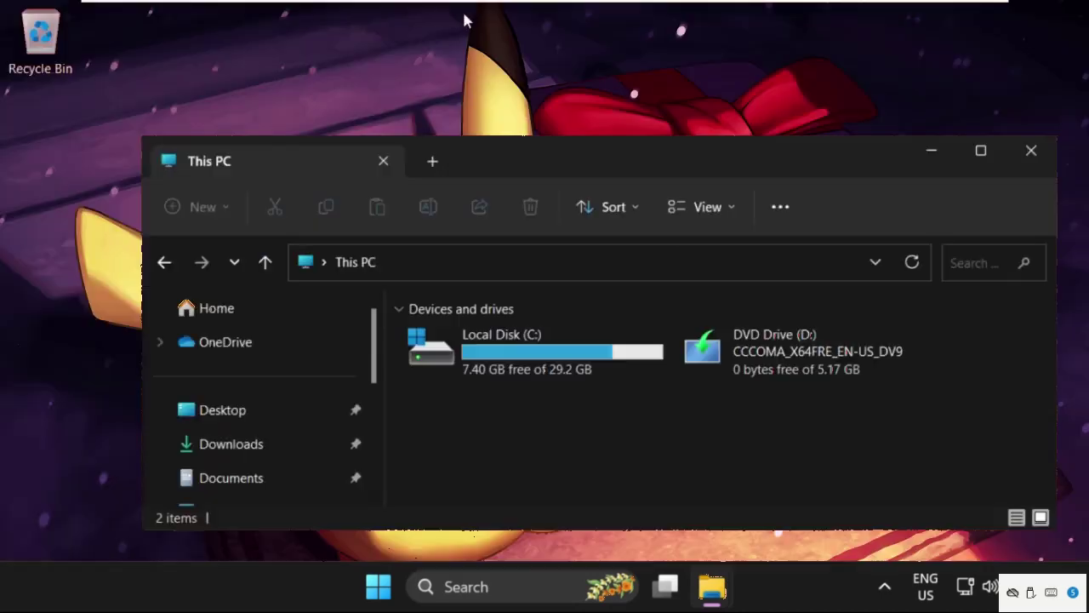
pyautogui.doubleClick(501, 361)
pyautogui.moveTo(567, 161); pyautogui.dragTo(548, 90)
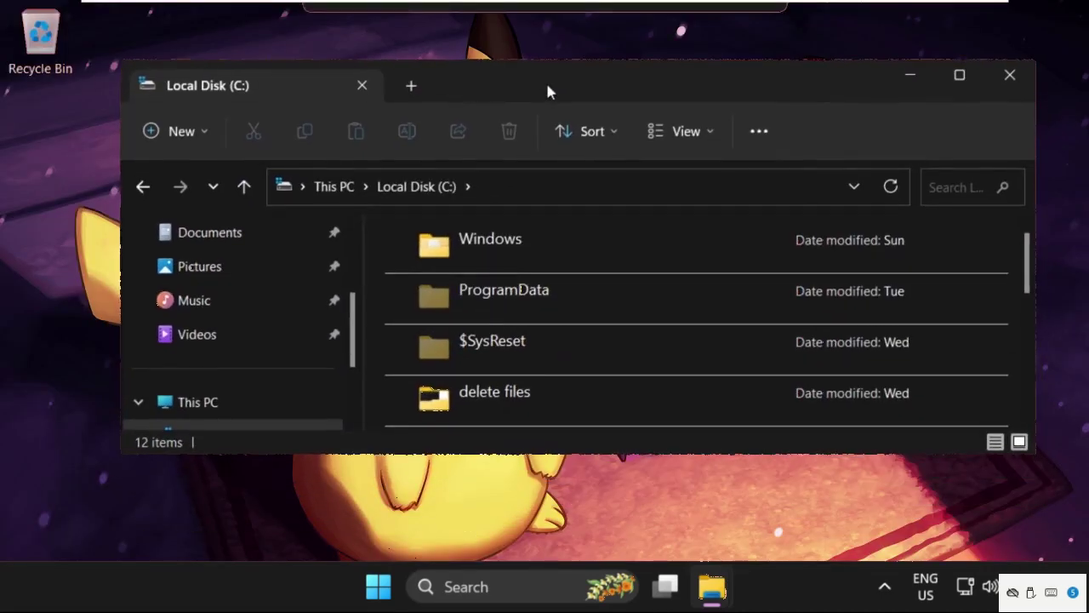
# Open the System32 folder inside the Windows folder.
pyautogui.doubleClick(491, 240)
pyautogui.click(487, 305)
pyautogui.scroll(-15, 487, 305)
pyautogui.scroll(-1, 486, 308)
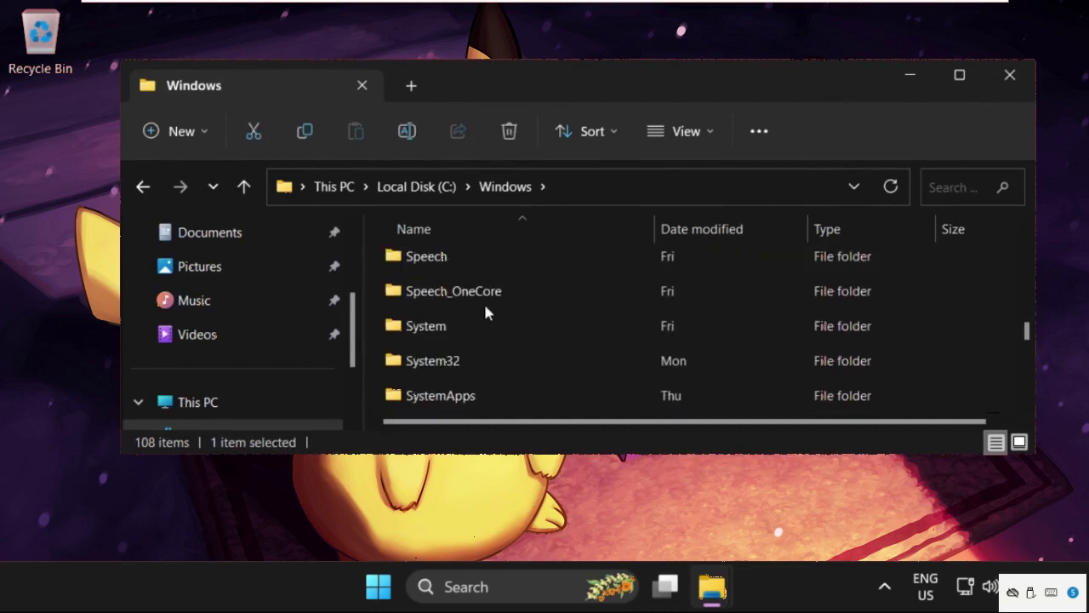
pyautogui.click(454, 363)
pyautogui.doubleClick(483, 365)
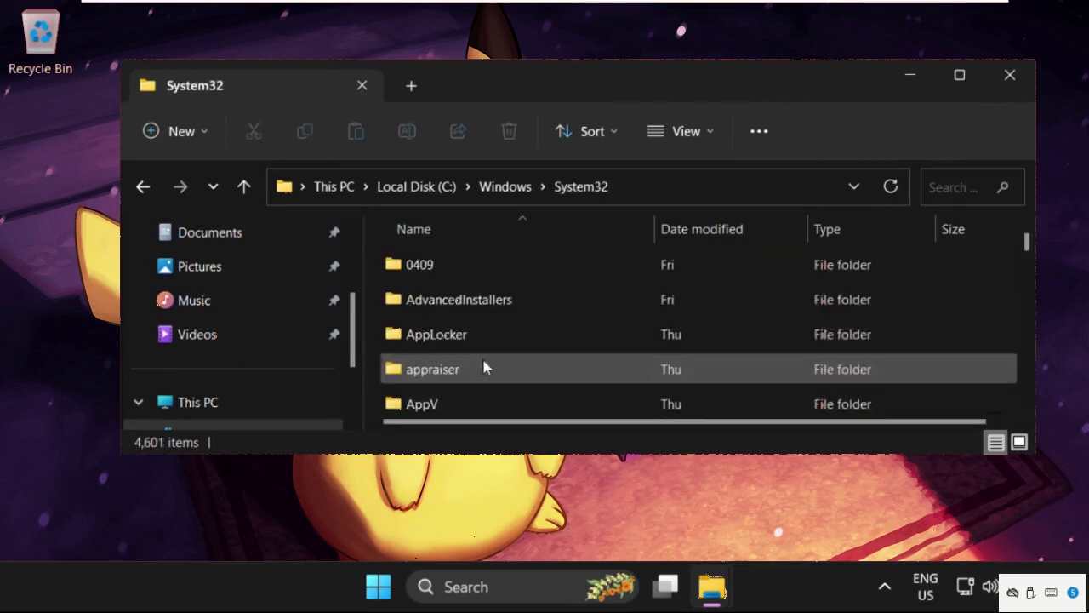
# Locate GameBarPresenceWriter.proxy.dll in System32, open its properties and close the folder window.
pyautogui.click(482, 342)
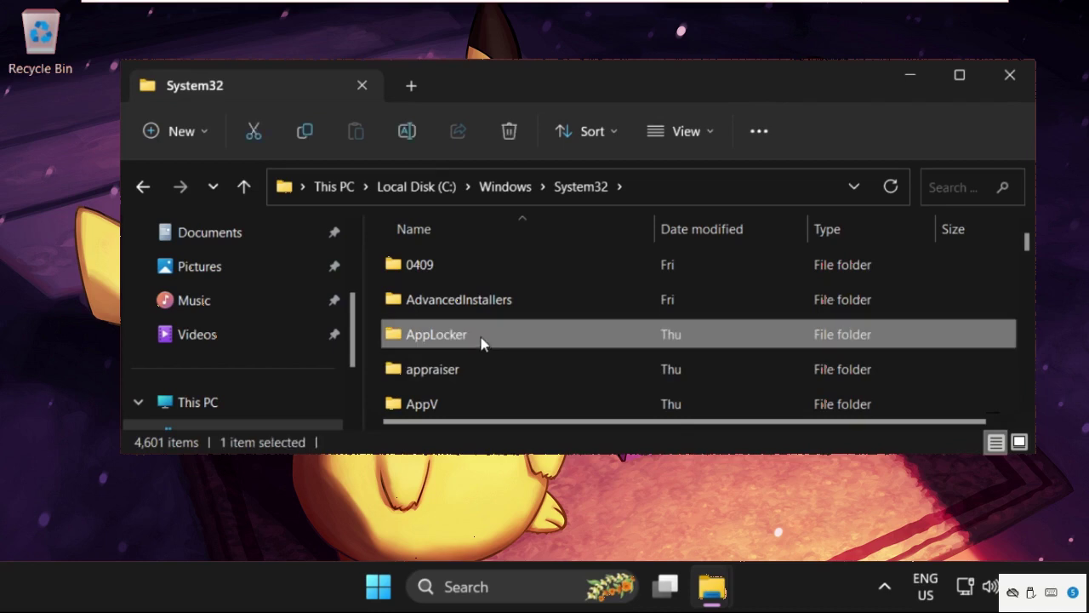
pyautogui.write('grgg')
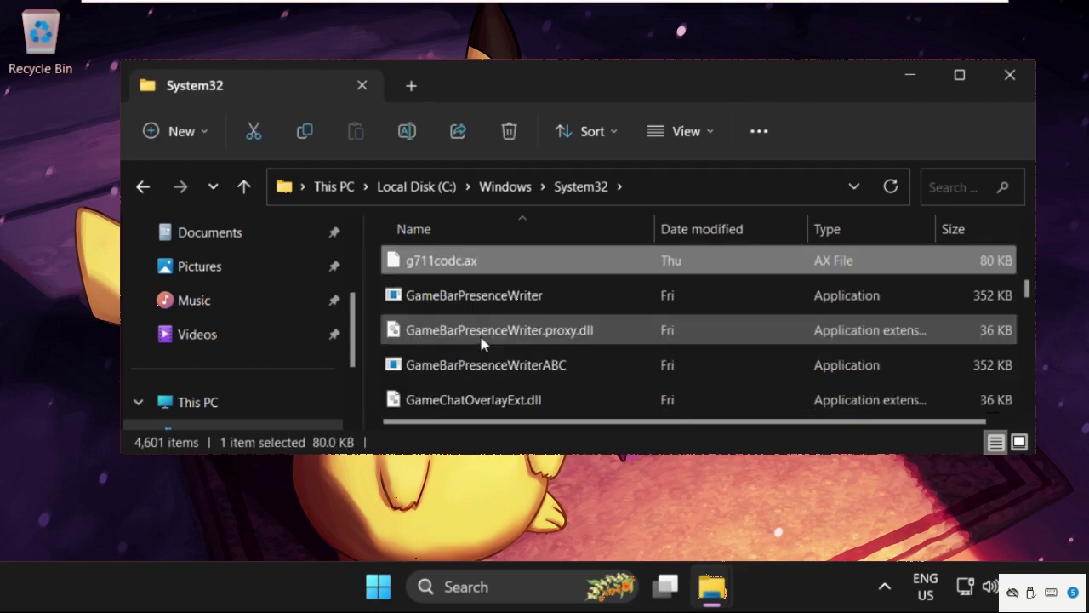
pyautogui.click(481, 342)
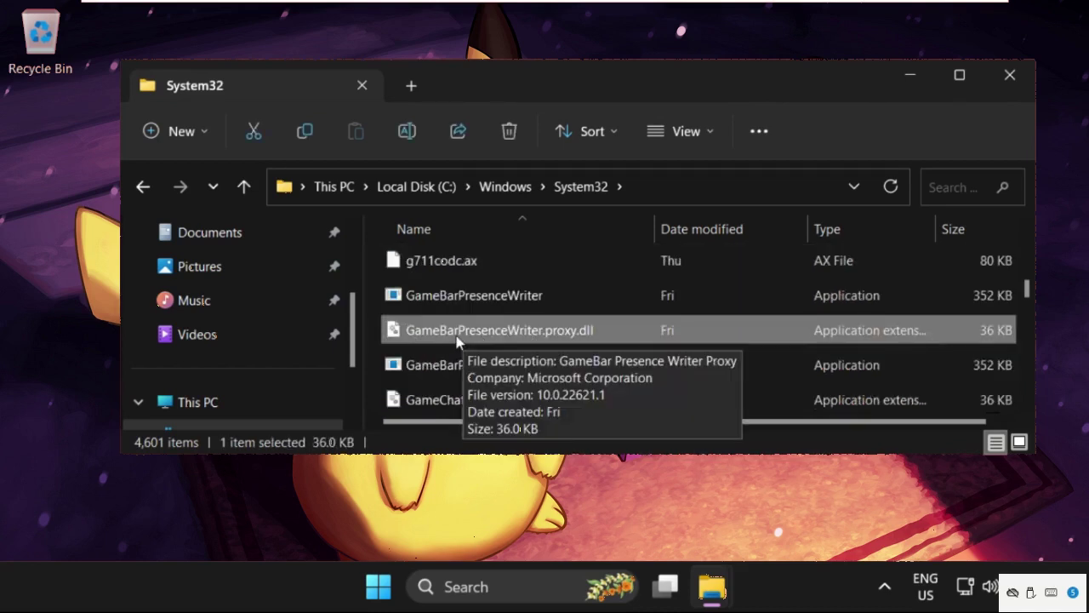
pyautogui.rightClick(511, 335)
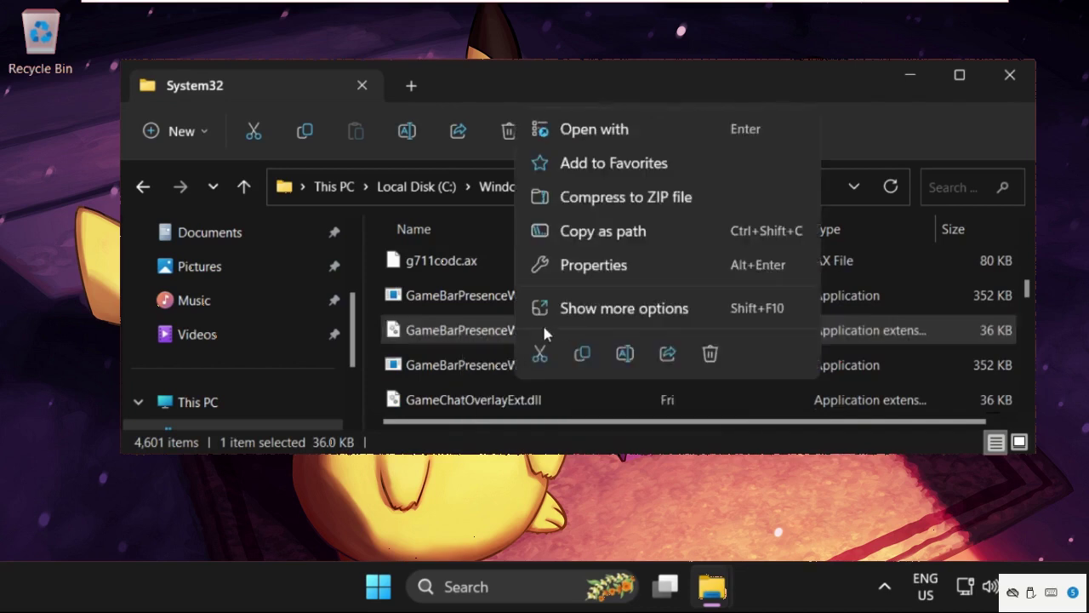
pyautogui.click(606, 271)
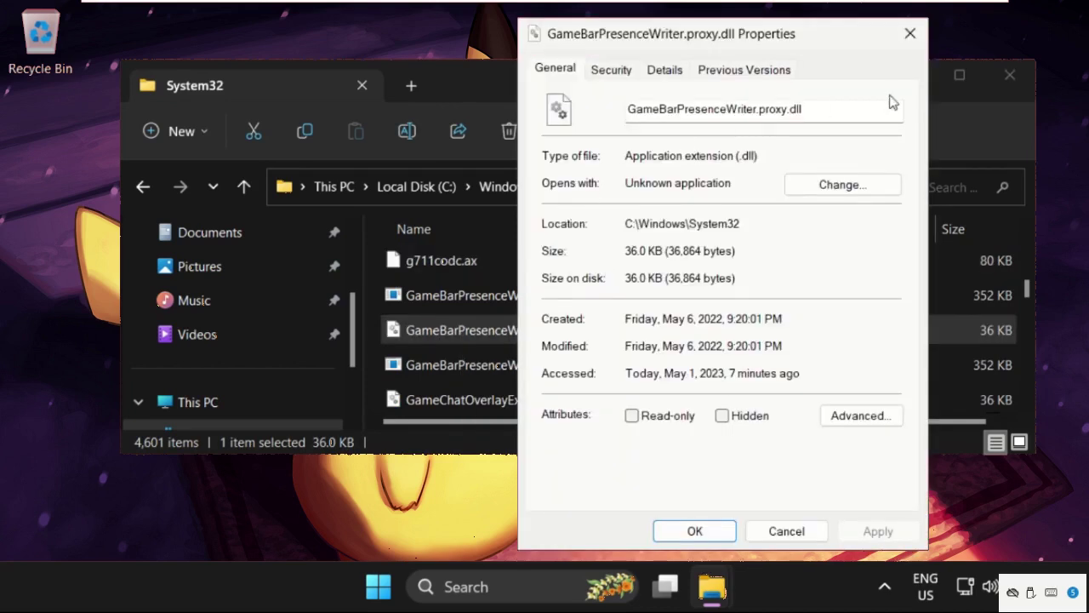
pyautogui.click(1004, 78)
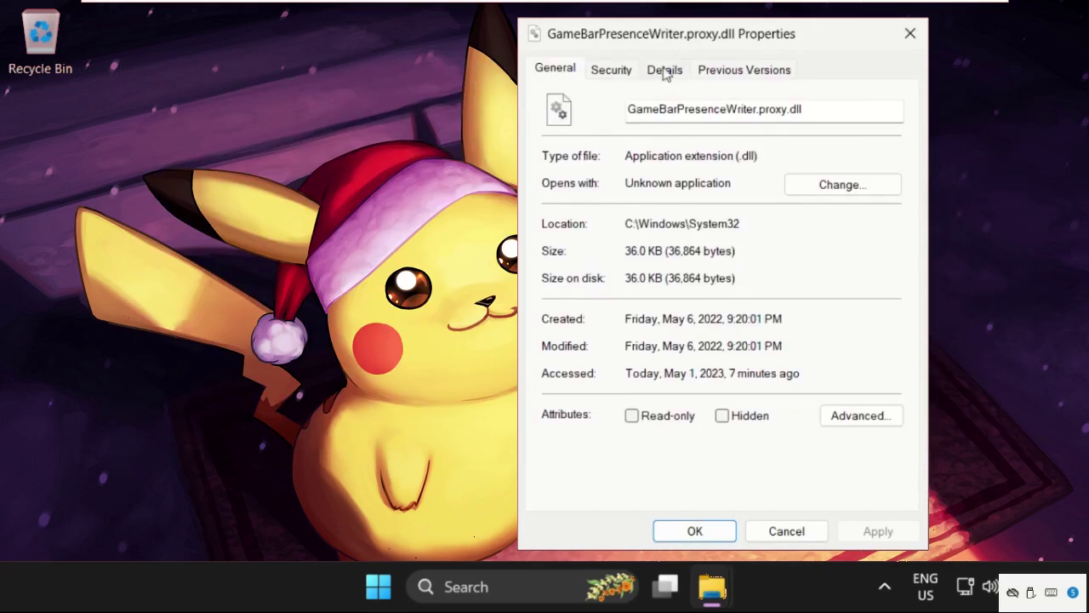
# Open the advanced security settings of GameBarPresenceWriter.proxy.dll.
pyautogui.moveTo(672, 44); pyautogui.dragTo(507, 38)
pyautogui.click(445, 65)
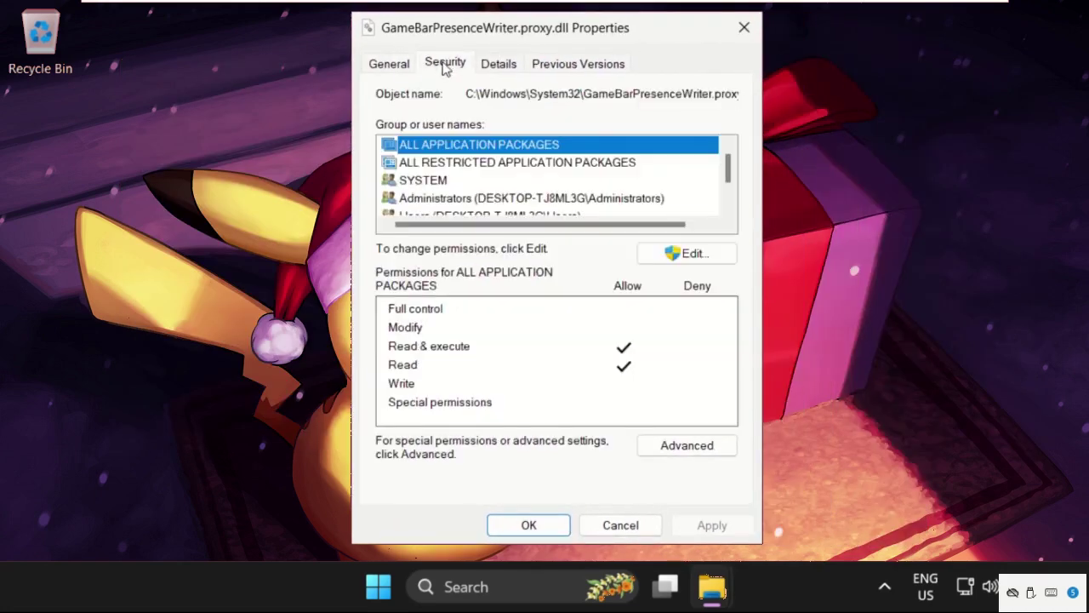
pyautogui.click(686, 447)
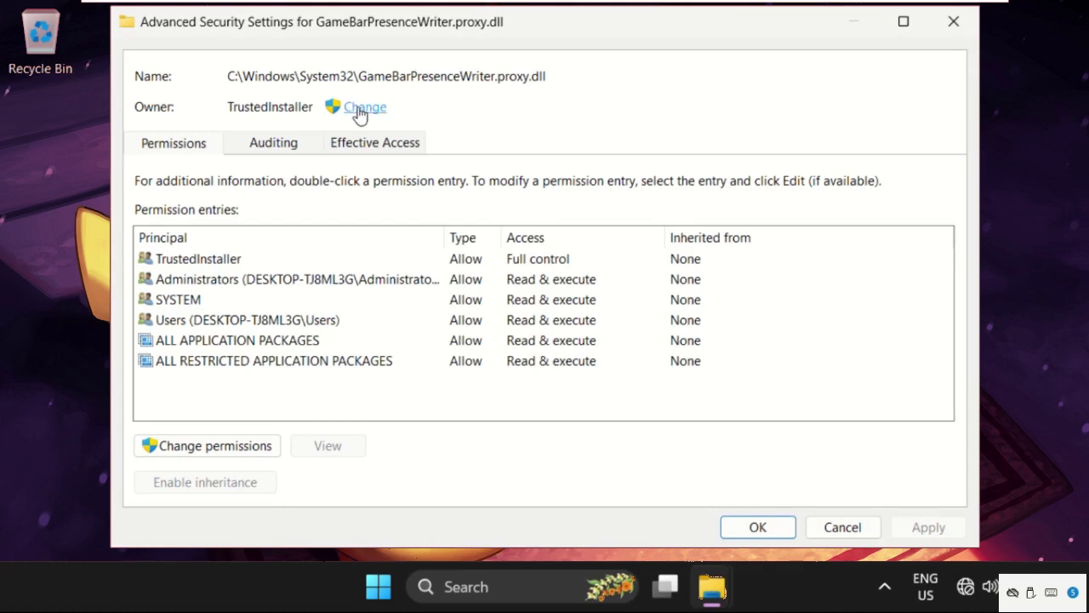
# Start changing the file's owner and list all users and groups with the advanced search.
pyautogui.click(361, 109)
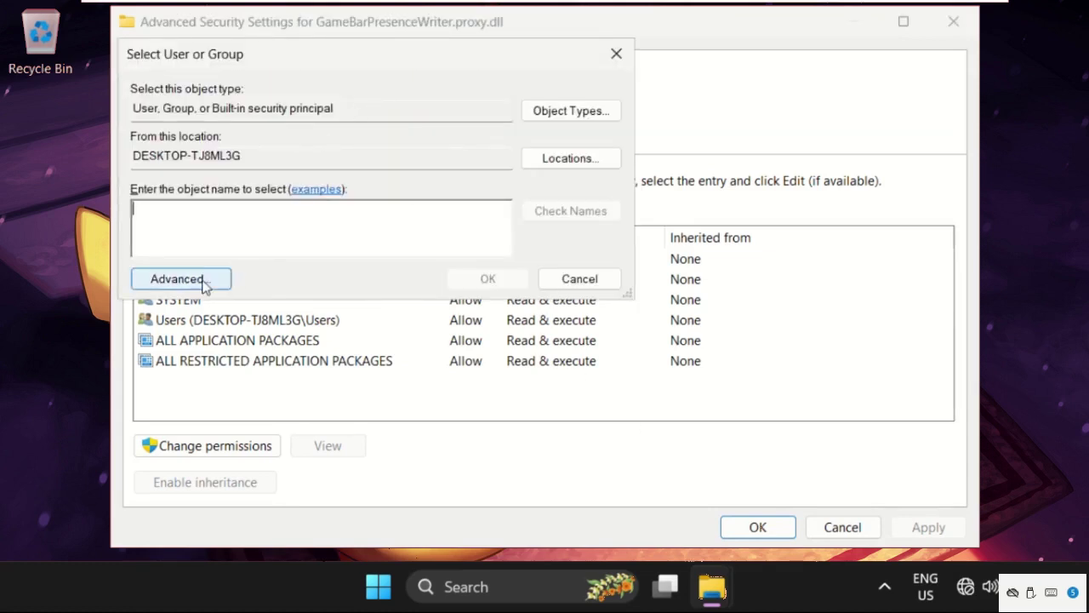
pyautogui.click(178, 280)
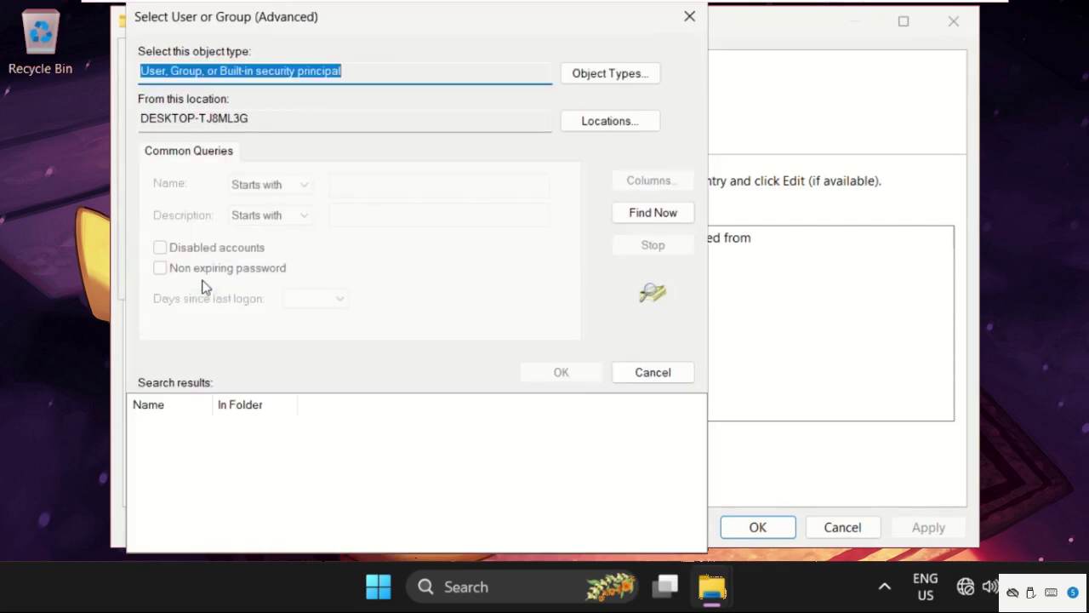
pyautogui.click(641, 217)
pyautogui.scroll(-5, 189, 479)
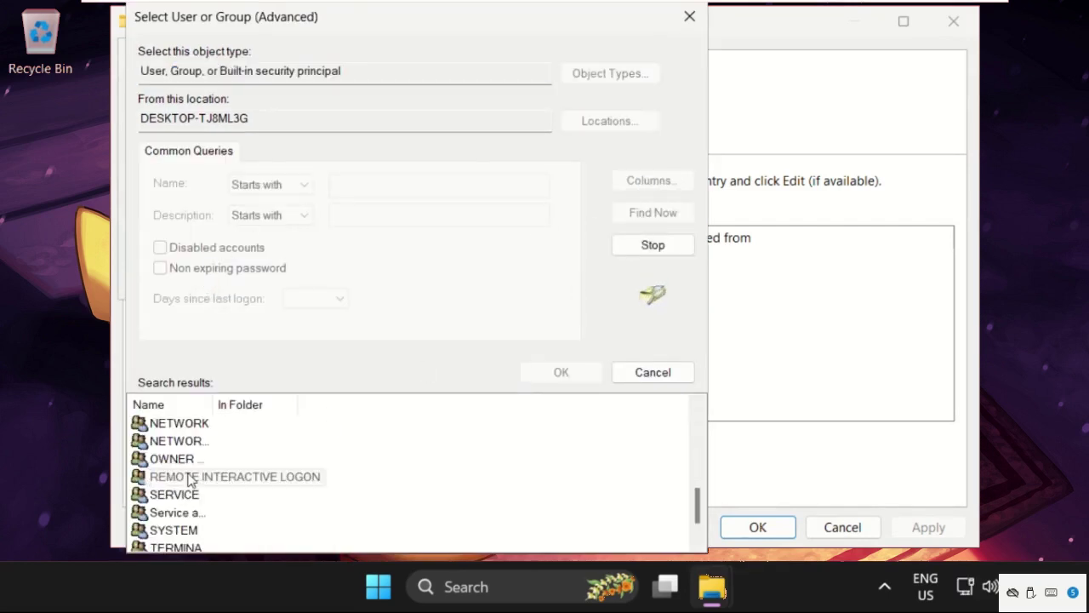
# Check the signed-in account's name and select that account in the user and group search results.
pyautogui.click(189, 479)
pyautogui.scroll(-1, 189, 479)
pyautogui.scroll(1, 189, 479)
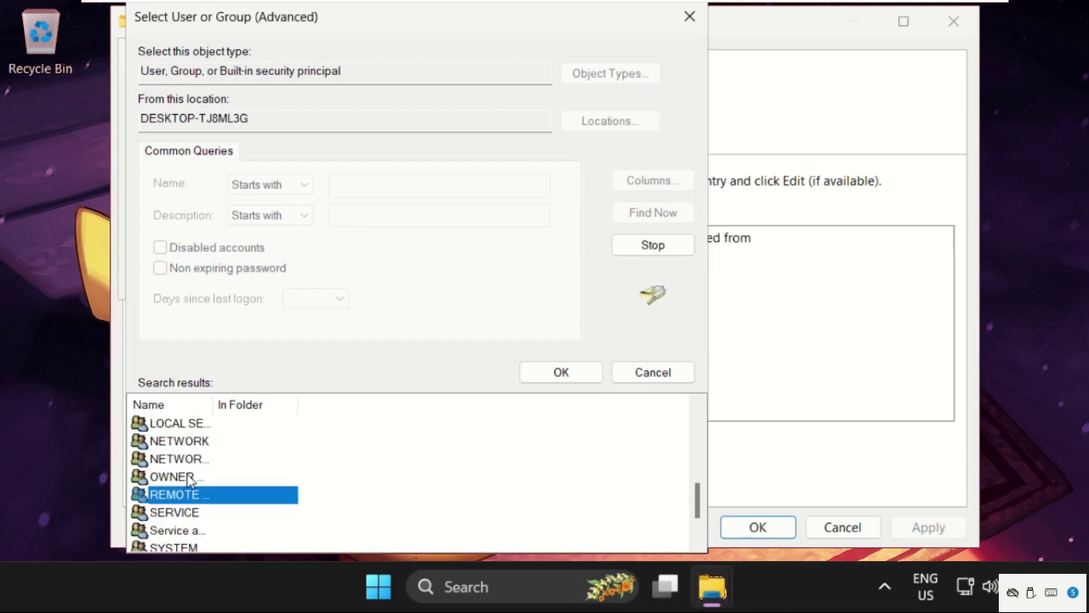
pyautogui.click(380, 587)
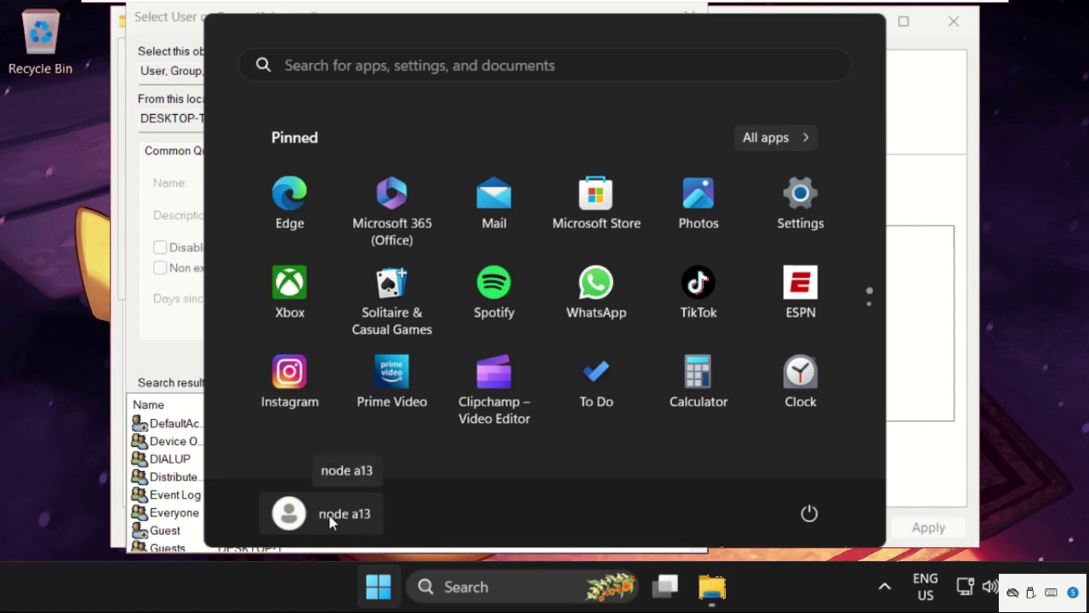
pyautogui.click(175, 494)
pyautogui.scroll(4, 216, 488)
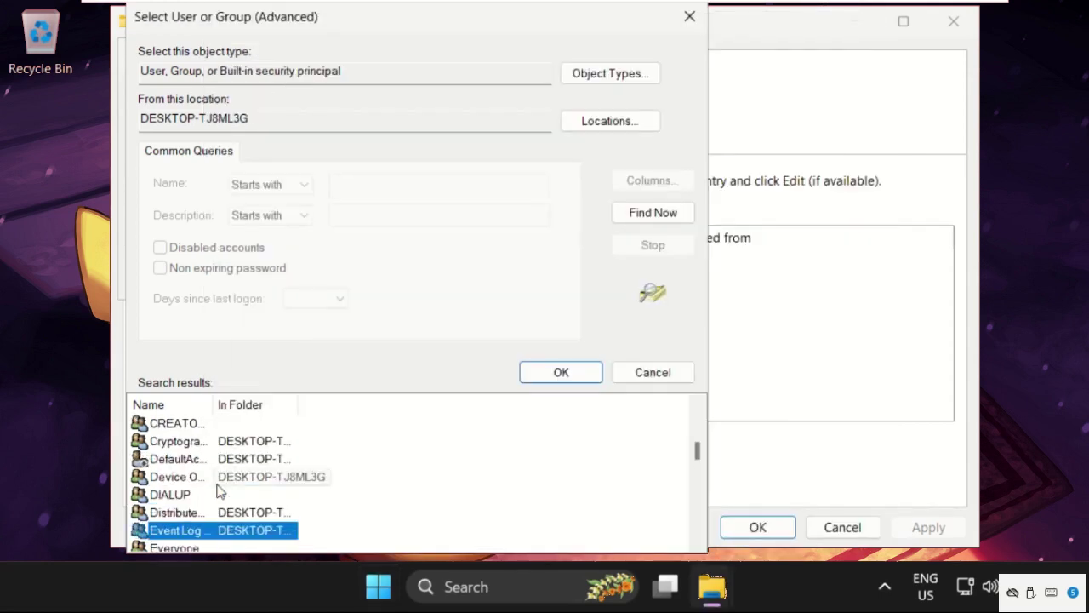
pyautogui.scroll(-4, 216, 488)
pyautogui.scroll(-3, 218, 491)
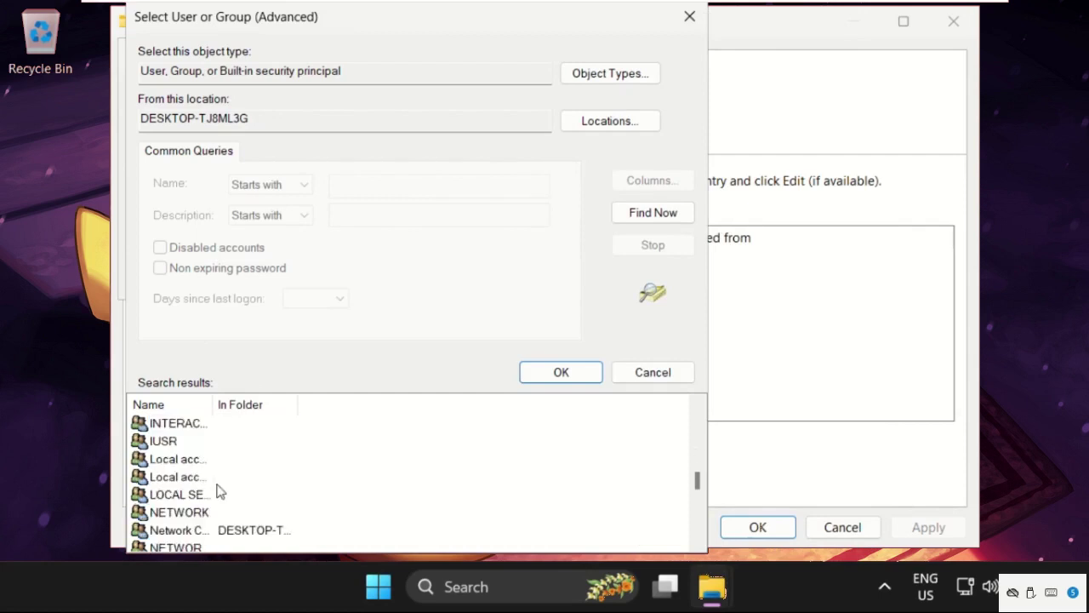
pyautogui.scroll(1, 218, 491)
pyautogui.scroll(-4, 219, 491)
pyautogui.scroll(1, 219, 491)
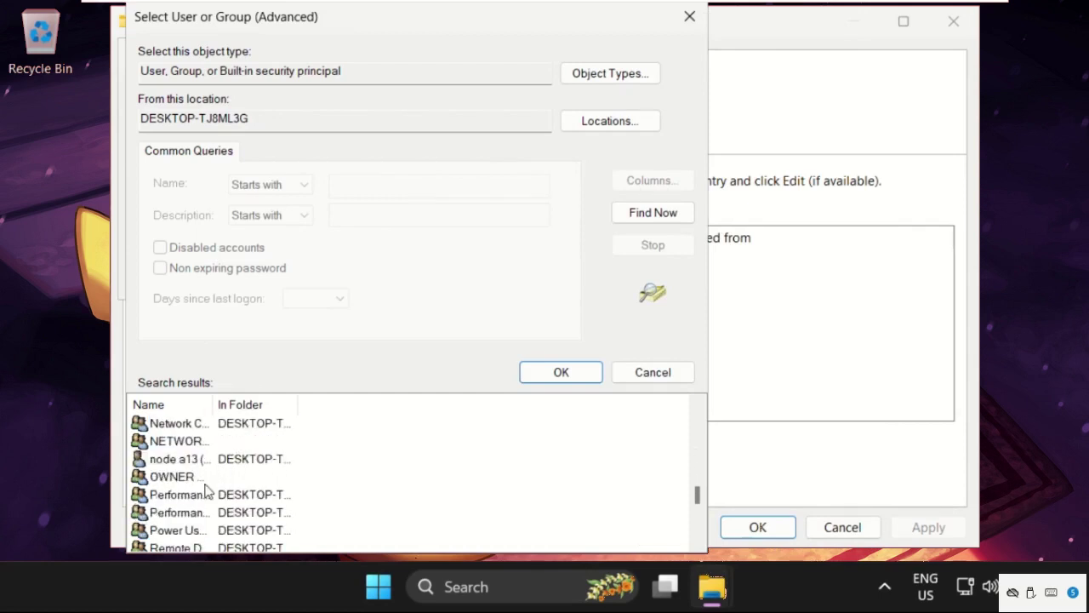
pyautogui.click(217, 459)
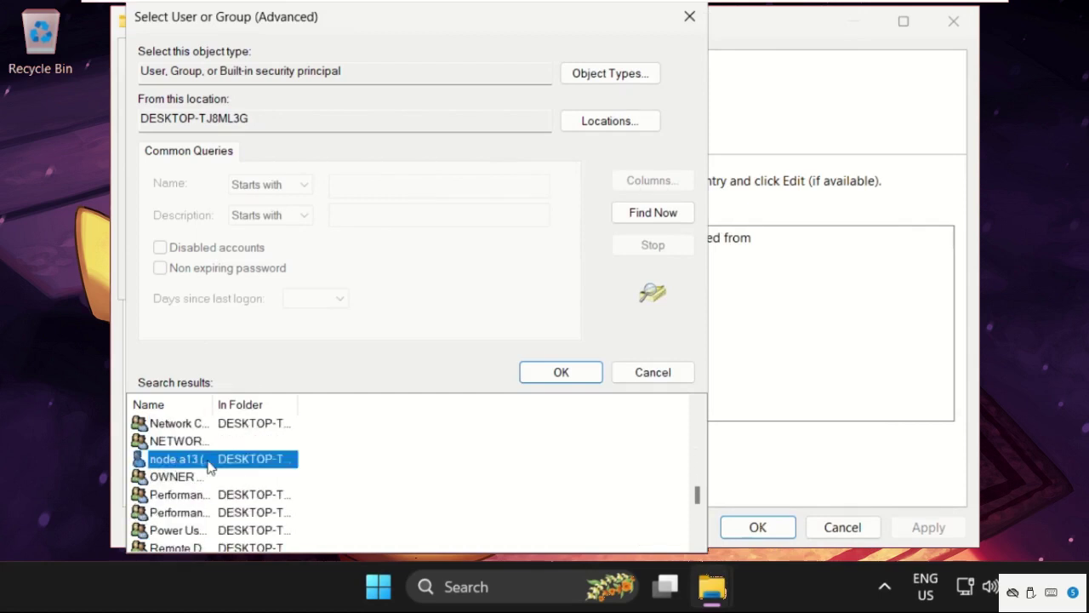
# Confirm the signed-in account as the new owner of GameBarPresenceWriter.proxy.dll and apply the ownership change.
pyautogui.click(542, 378)
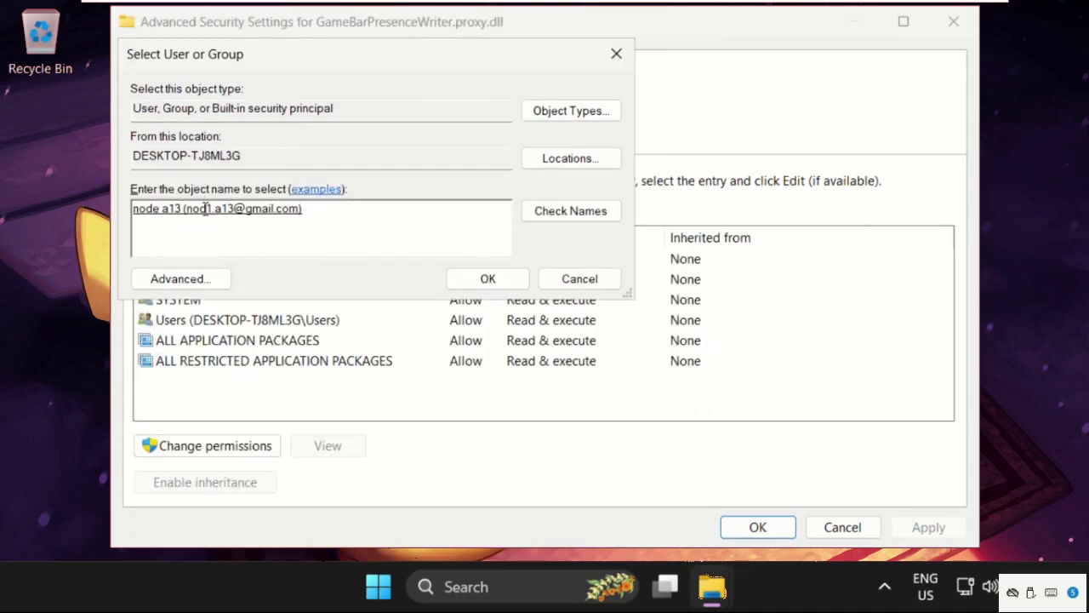
pyautogui.click(504, 282)
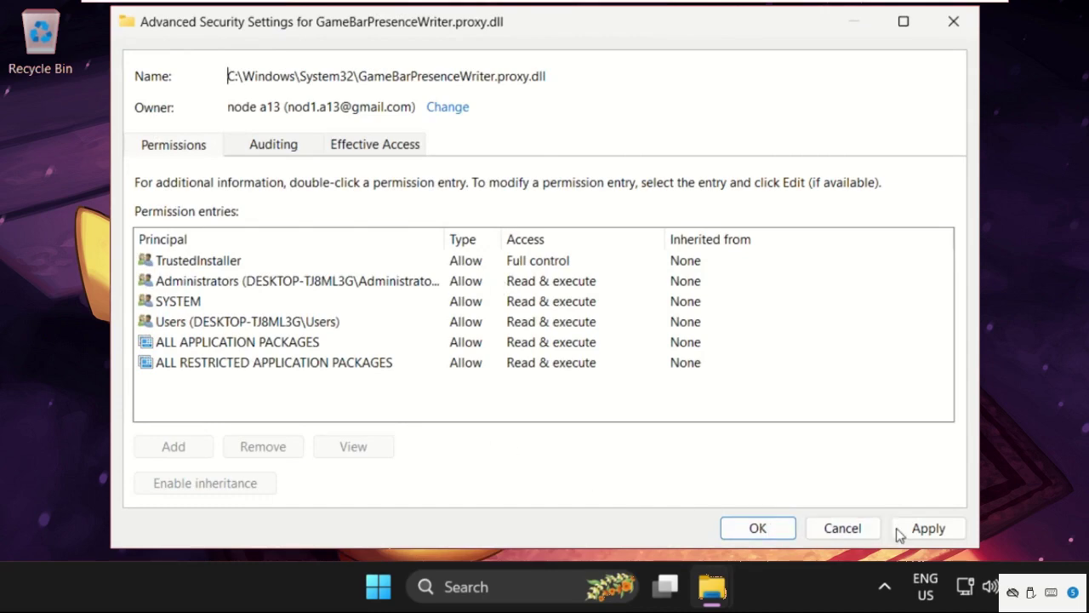
pyautogui.click(935, 537)
pyautogui.click(738, 388)
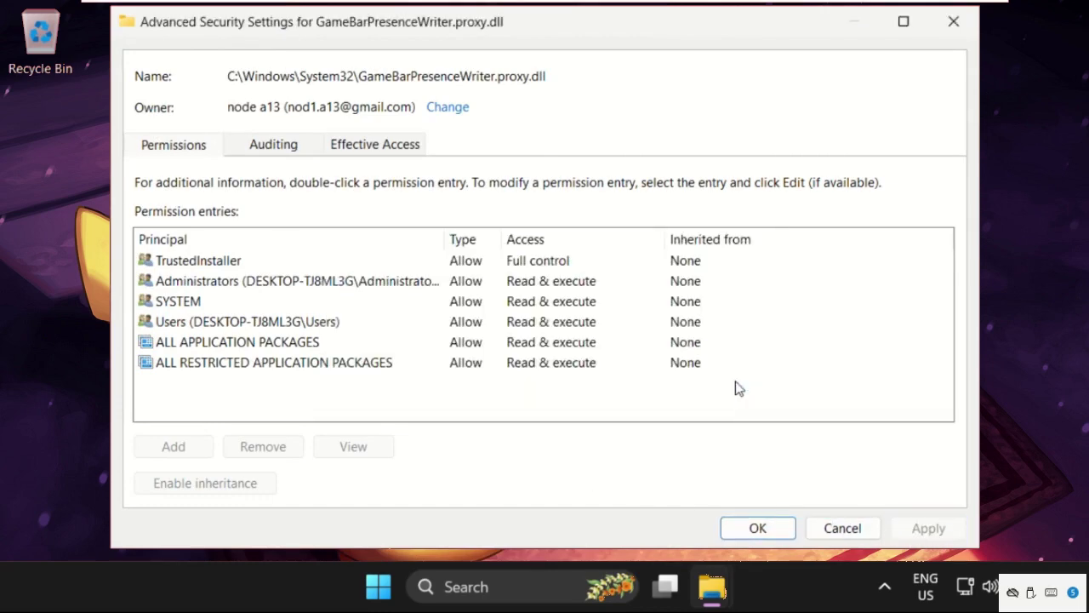
# Reopen the advanced security settings of GameBarPresenceWriter.proxy.dll with permission editing enabled and start adding a permission entry.
pyautogui.click(757, 529)
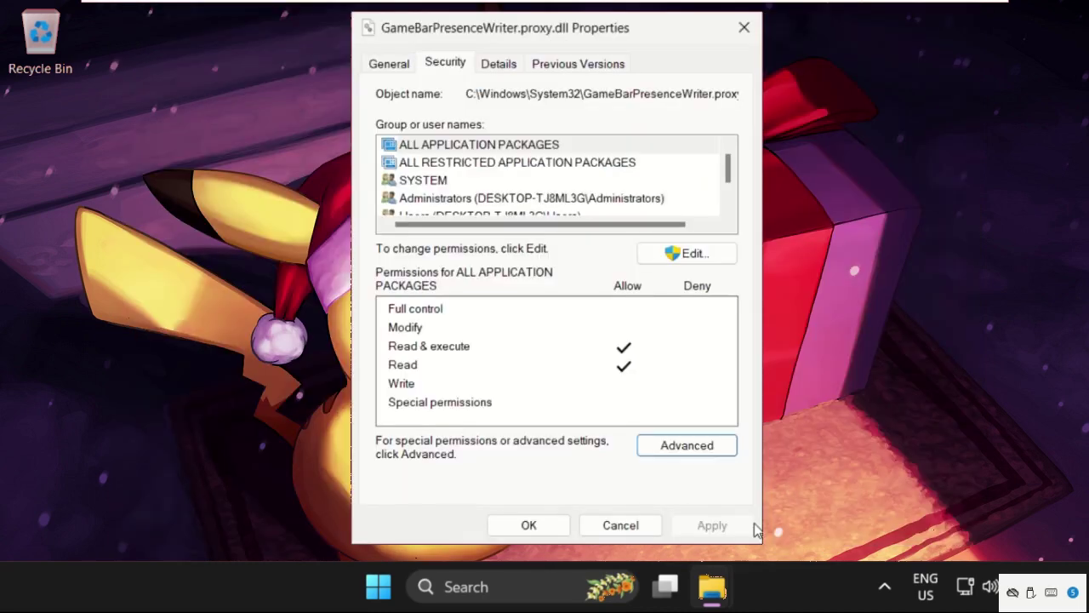
pyautogui.click(698, 451)
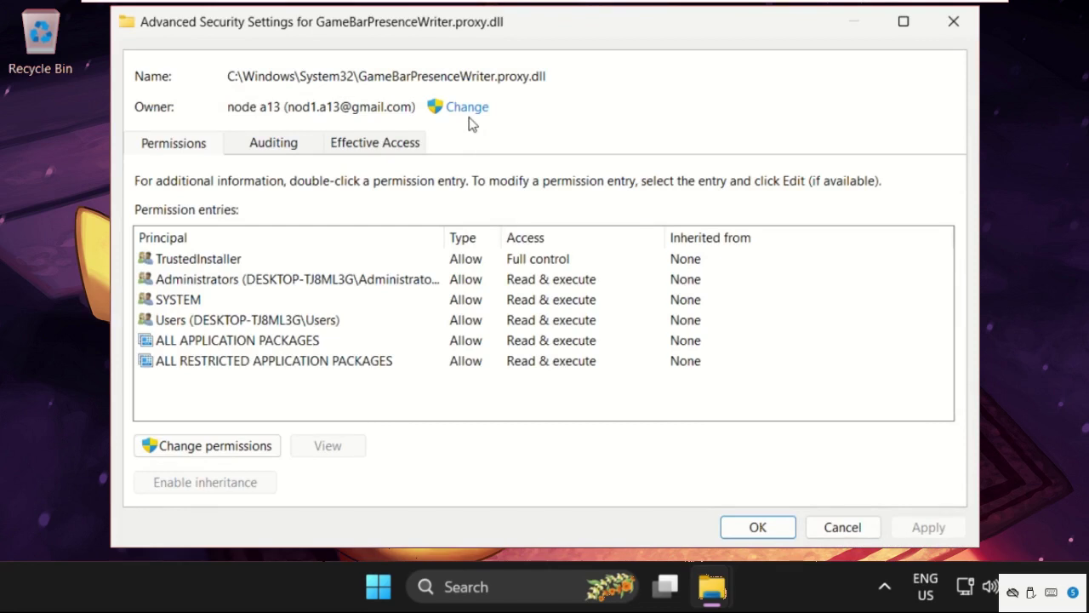
pyautogui.click(241, 454)
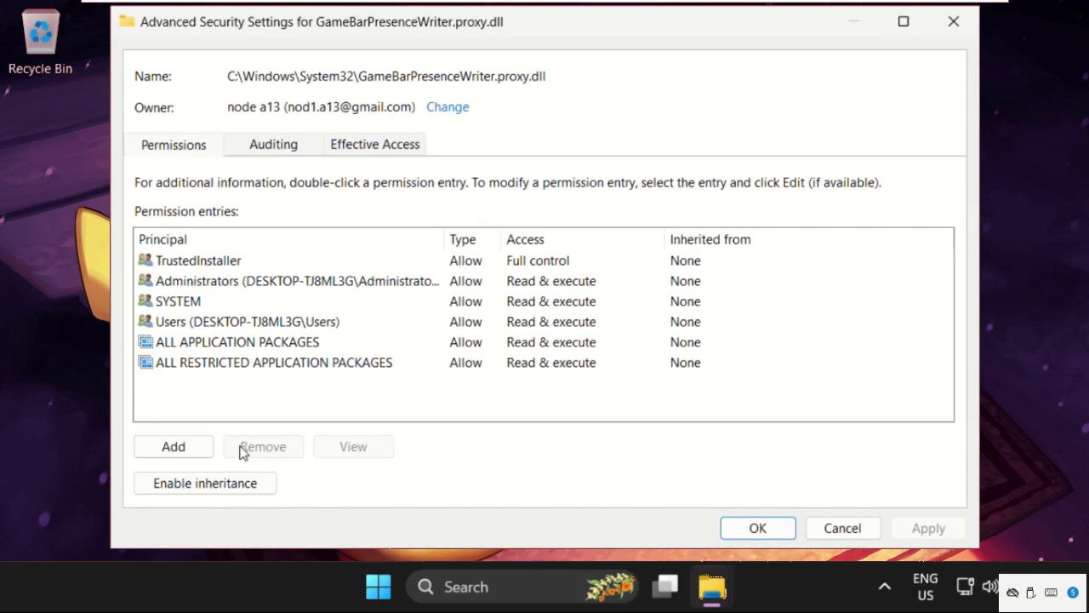
pyautogui.click(185, 447)
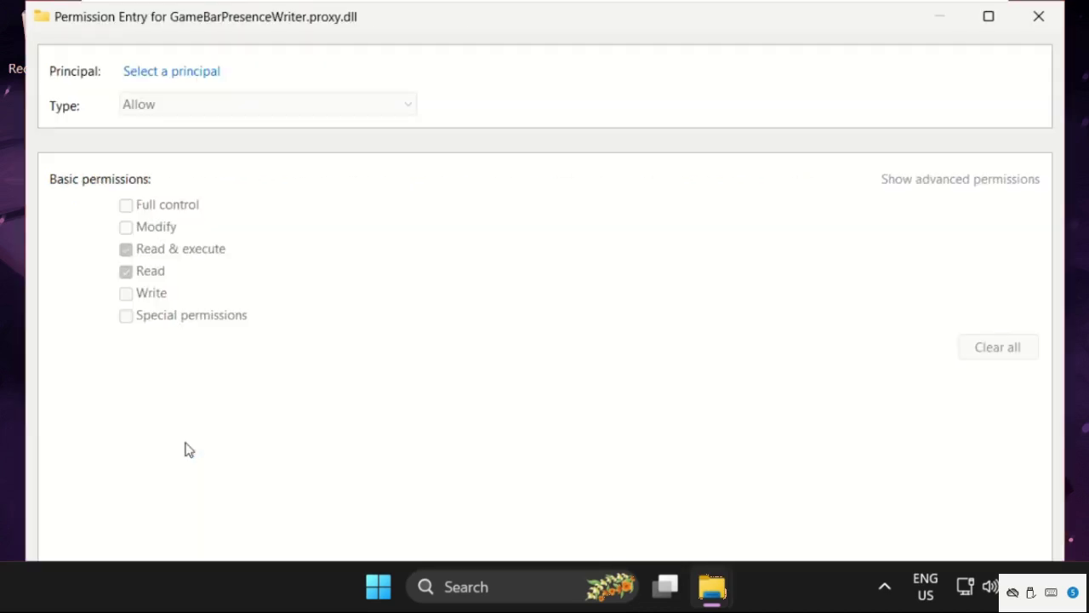
# Find the signed-in account with the advanced user and group search and set it as the new entry's principal.
pyautogui.click(170, 75)
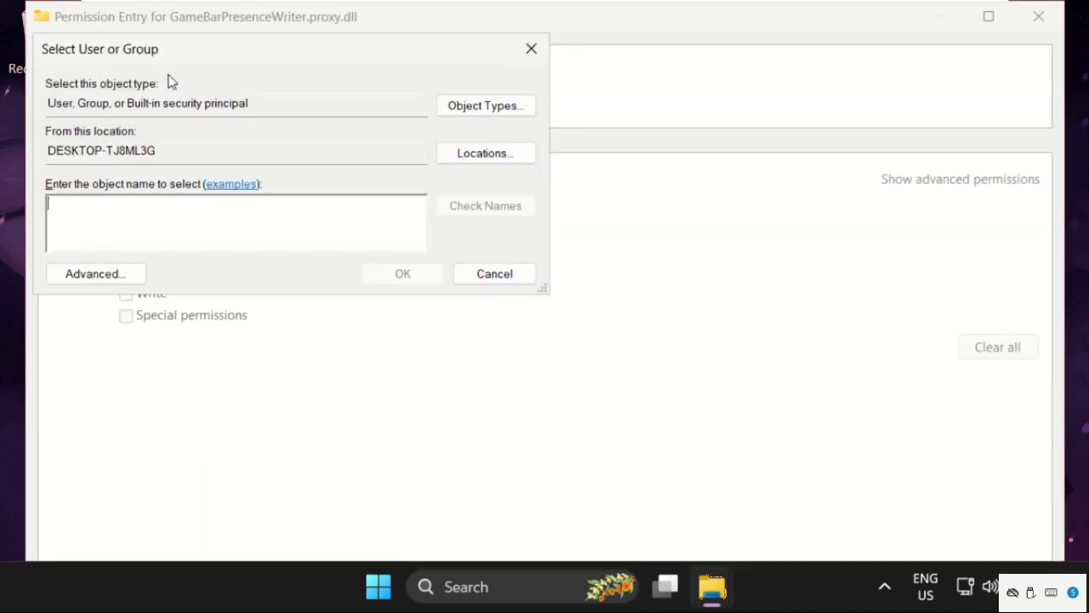
pyautogui.click(111, 274)
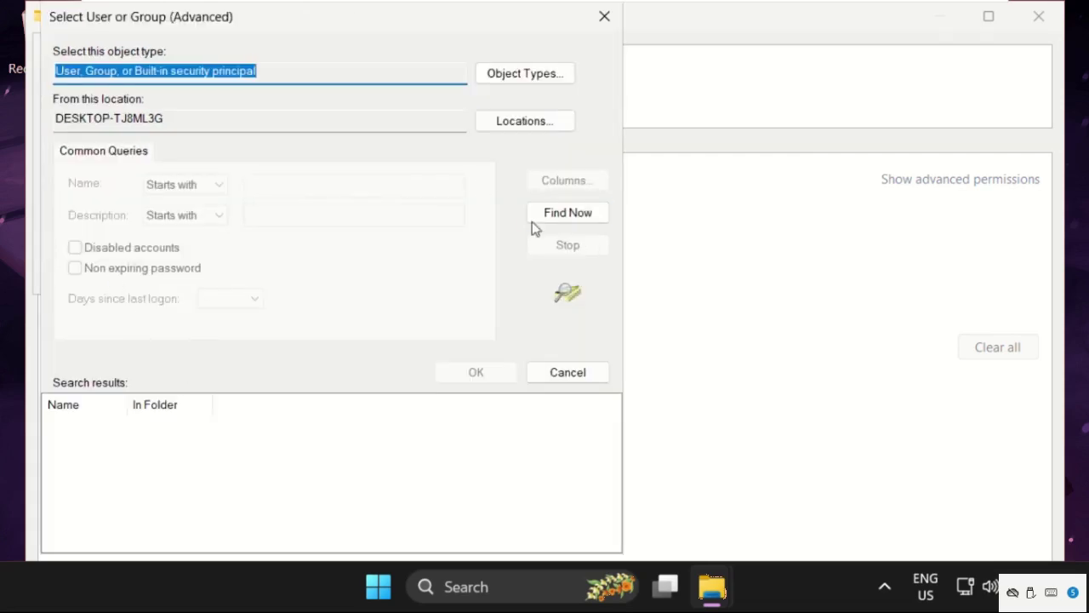
pyautogui.click(562, 214)
pyautogui.scroll(-2, 163, 476)
pyautogui.scroll(-7, 157, 478)
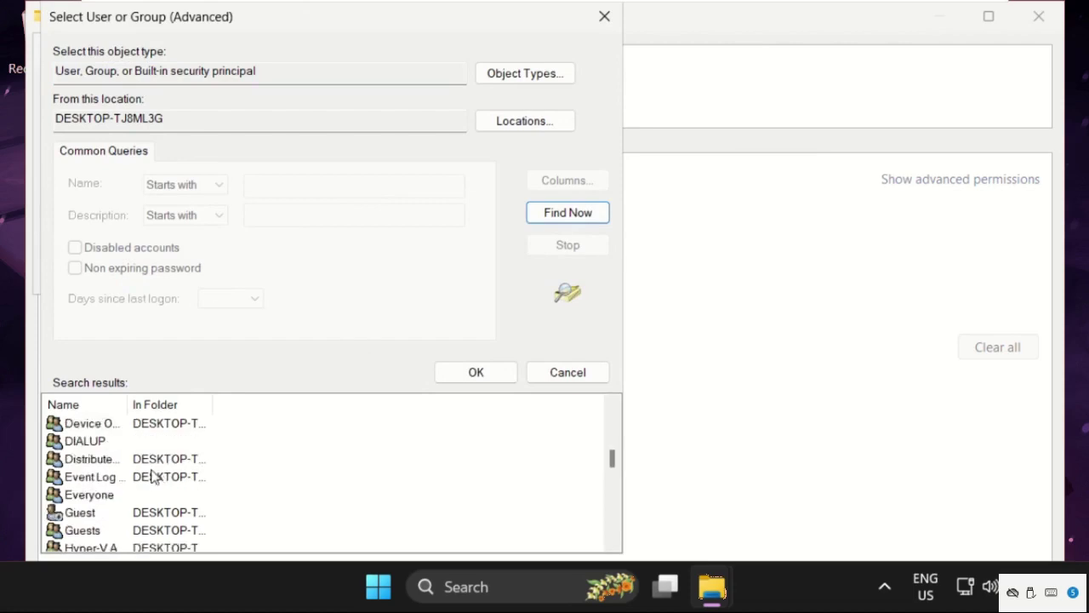
pyautogui.click(85, 515)
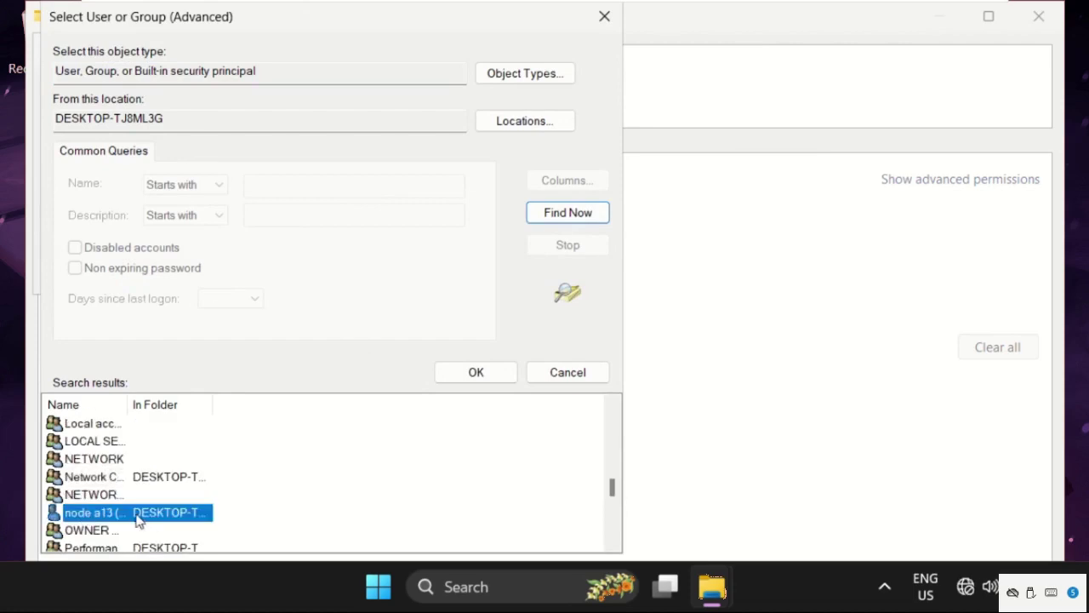
pyautogui.click(498, 372)
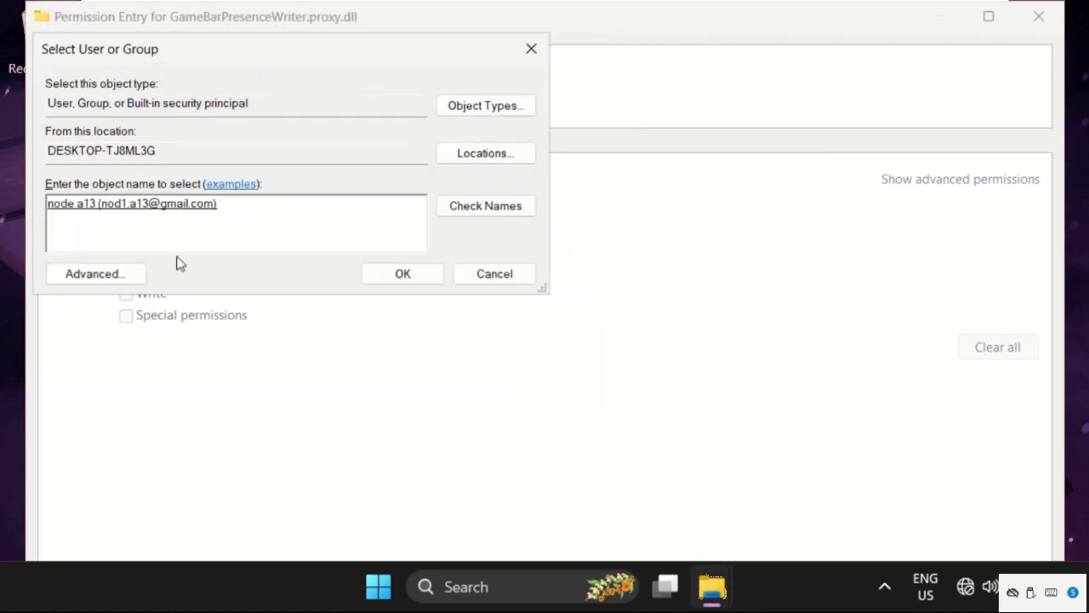
pyautogui.click(413, 274)
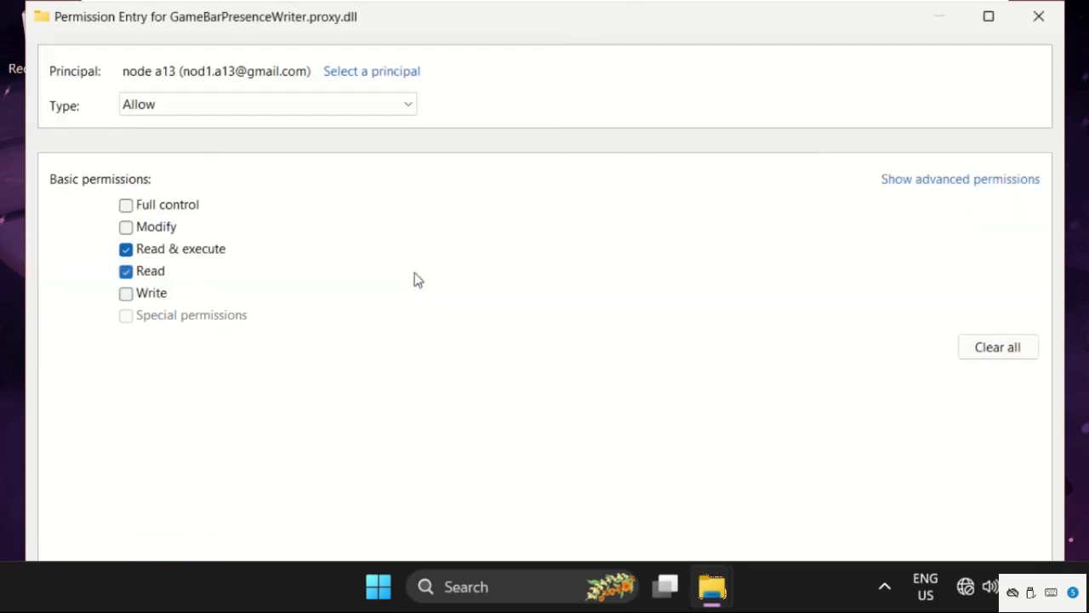
# Grant the account Full control over GameBarPresenceWriter.proxy.dll, apply the new permission entry and close the advanced security settings.
pyautogui.click(127, 206)
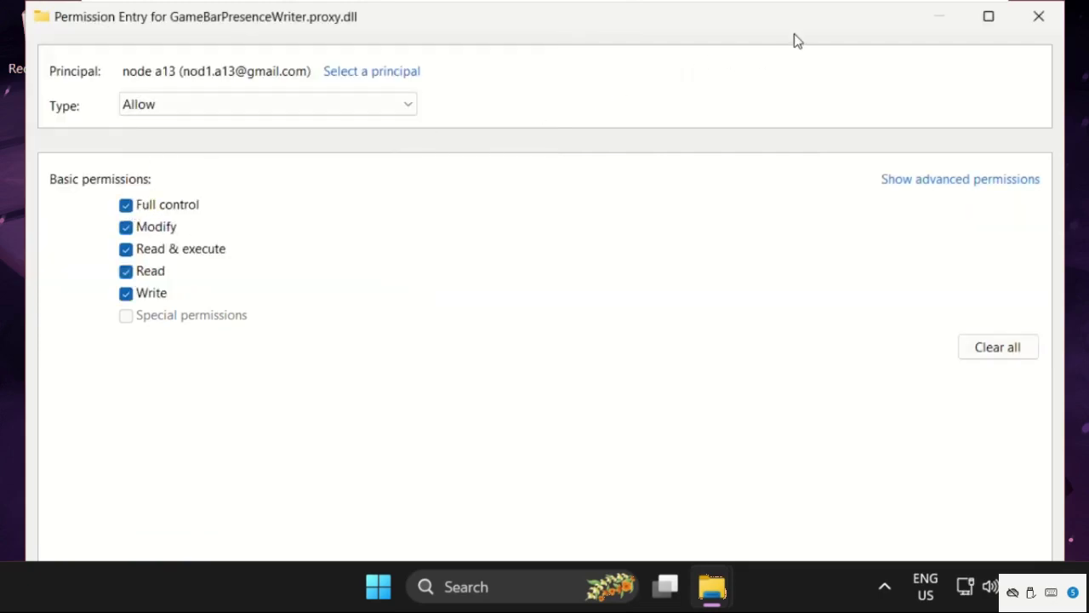
pyautogui.doubleClick(722, 27)
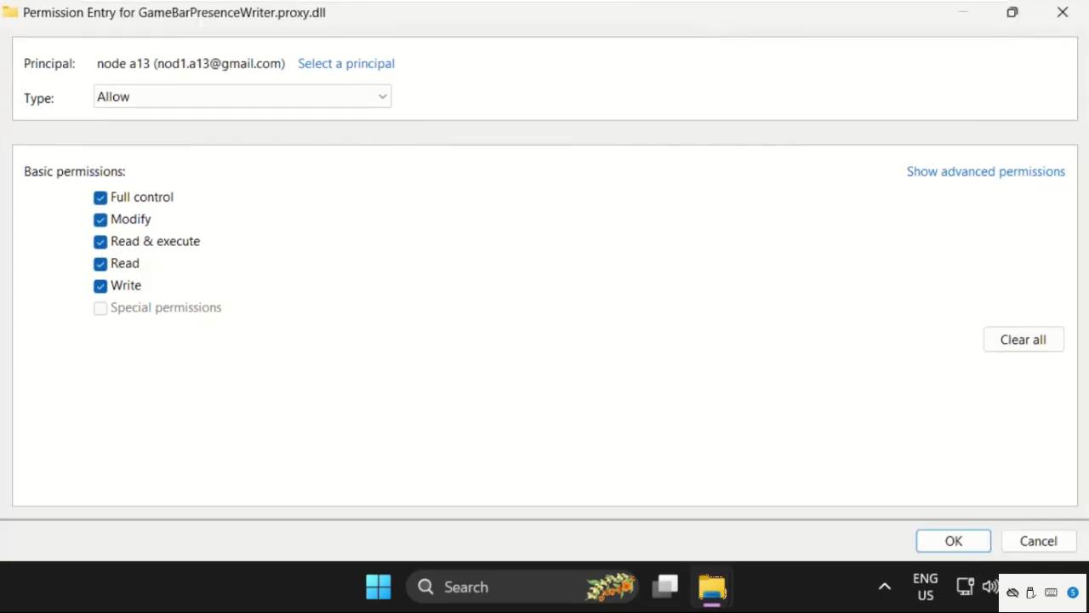
pyautogui.click(960, 543)
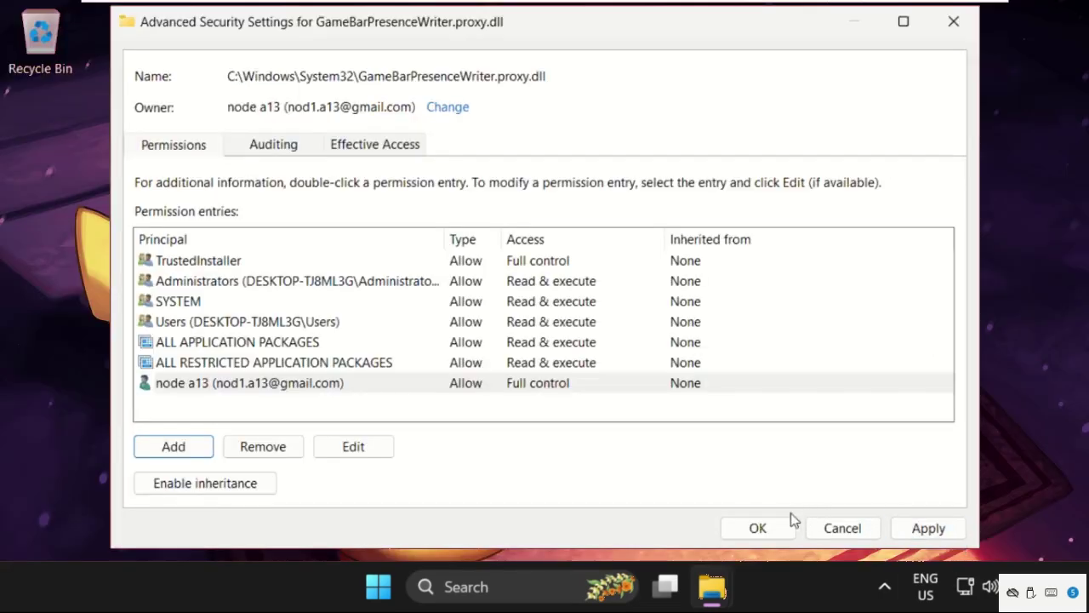
pyautogui.click(927, 528)
pyautogui.click(650, 385)
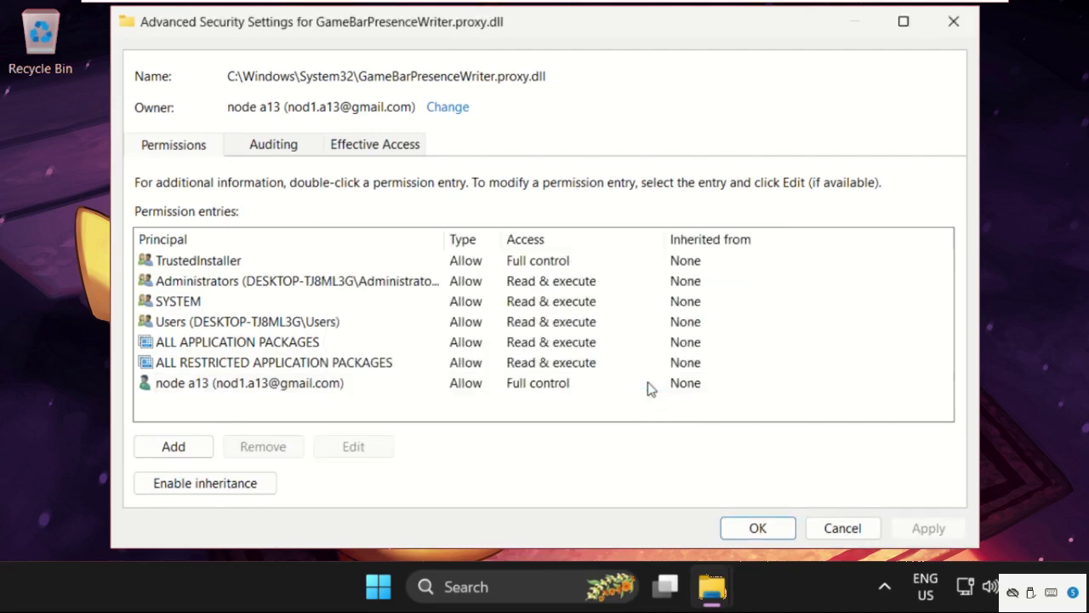
pyautogui.click(774, 534)
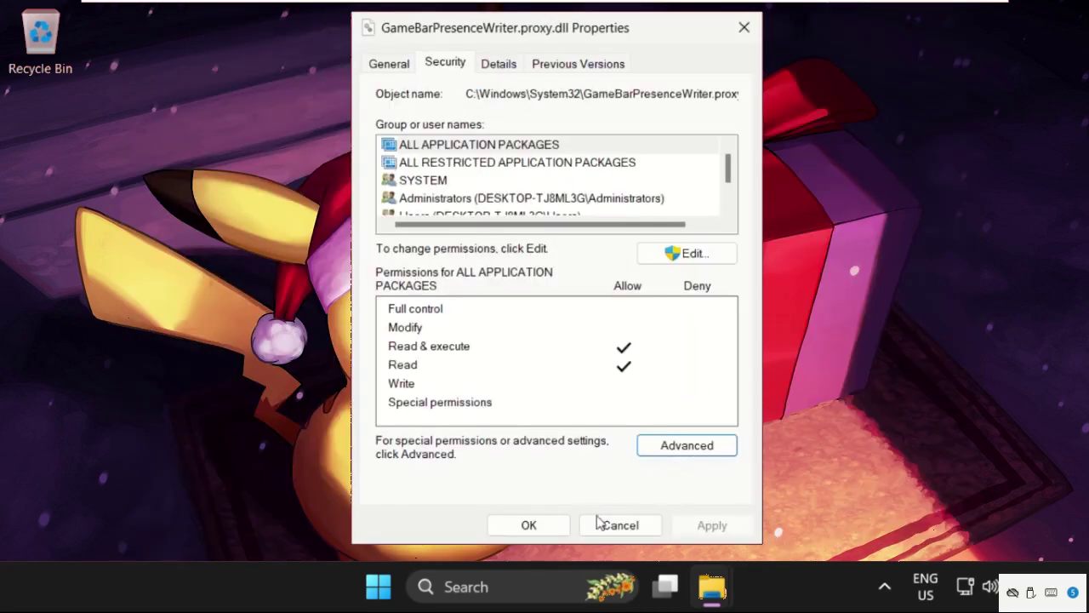
# Switch to the System32 folder, then locate and select the GameBarPresenceWriterABC application.
pyautogui.moveTo(718, 600)
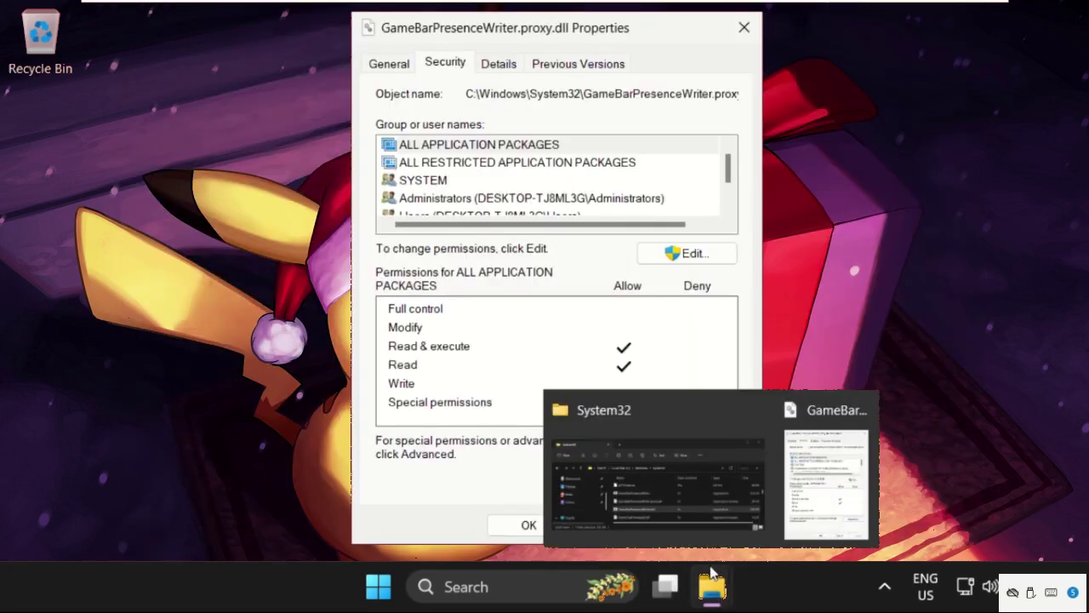
pyautogui.click(687, 491)
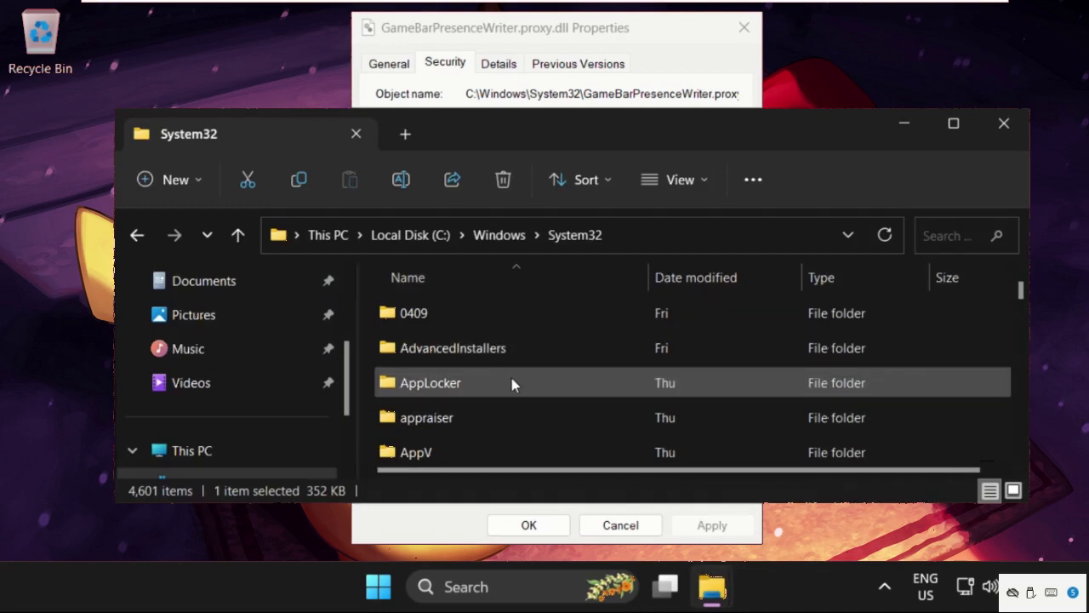
pyautogui.press('g')
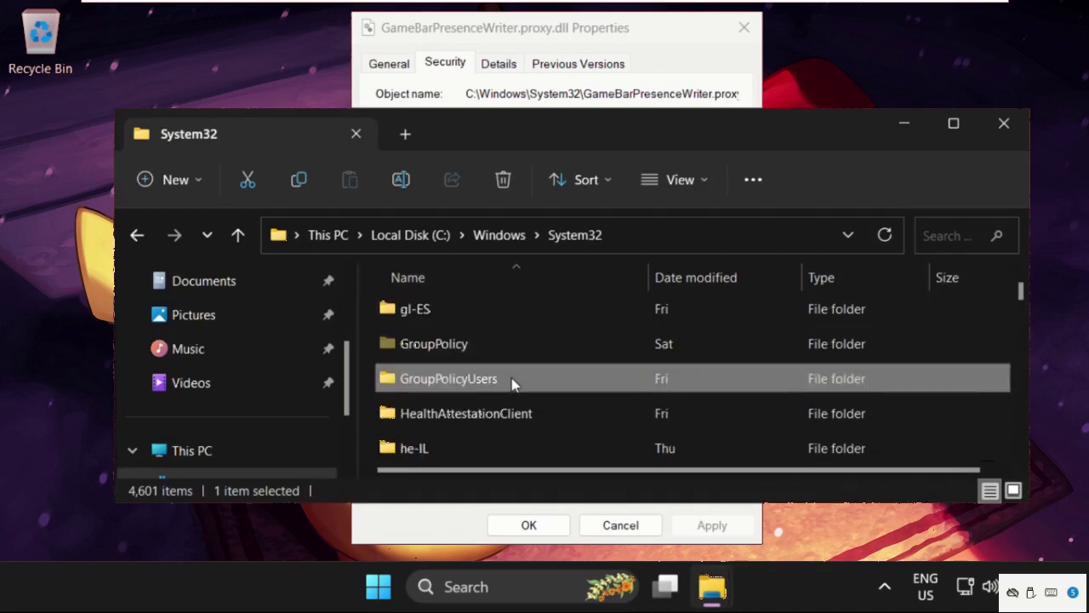
pyautogui.scroll(-3, 512, 378)
pyautogui.write('gamebar')
pyautogui.scroll(-1, 512, 378)
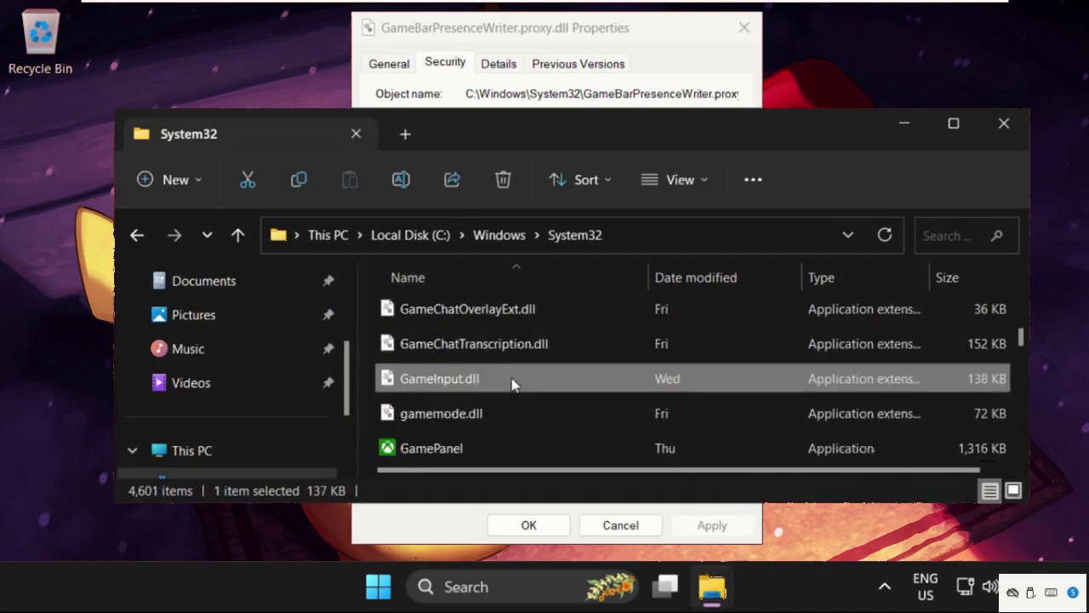
pyautogui.scroll(6, 513, 383)
pyautogui.scroll(-6, 513, 383)
pyautogui.scroll(1, 513, 383)
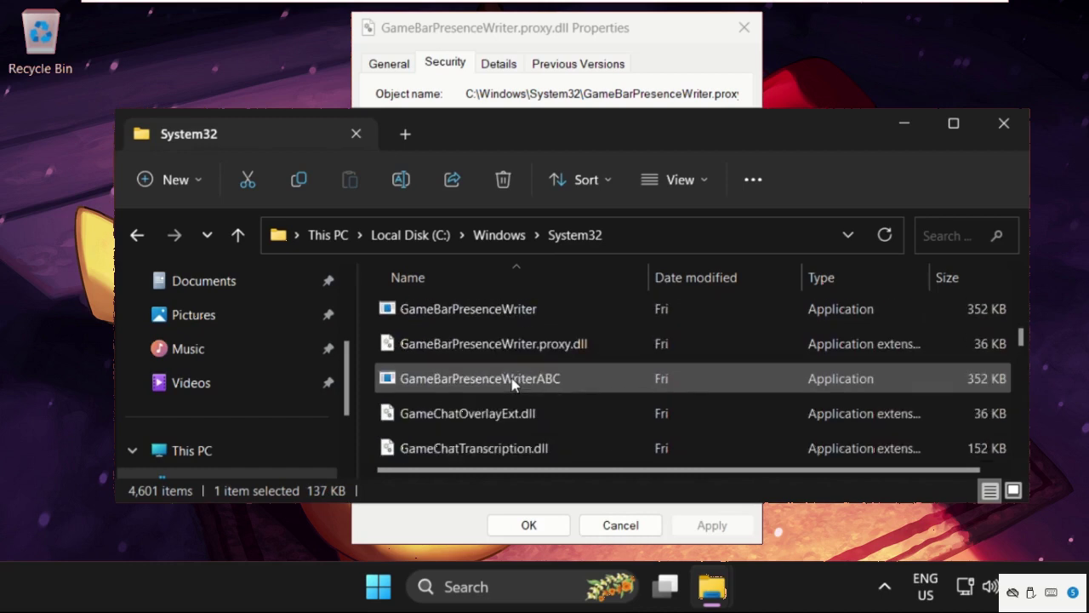
pyautogui.click(441, 382)
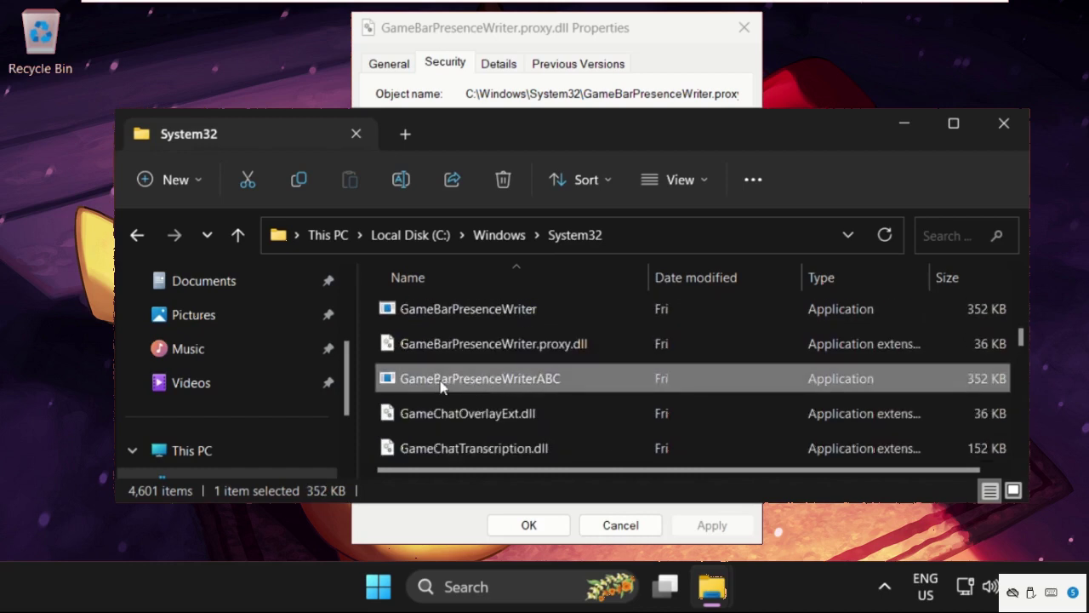
# Open the name of the GameBarPresenceWriterABC application for editing and highlight the part before "ABC".
pyautogui.rightClick(499, 387)
pyautogui.click(579, 363)
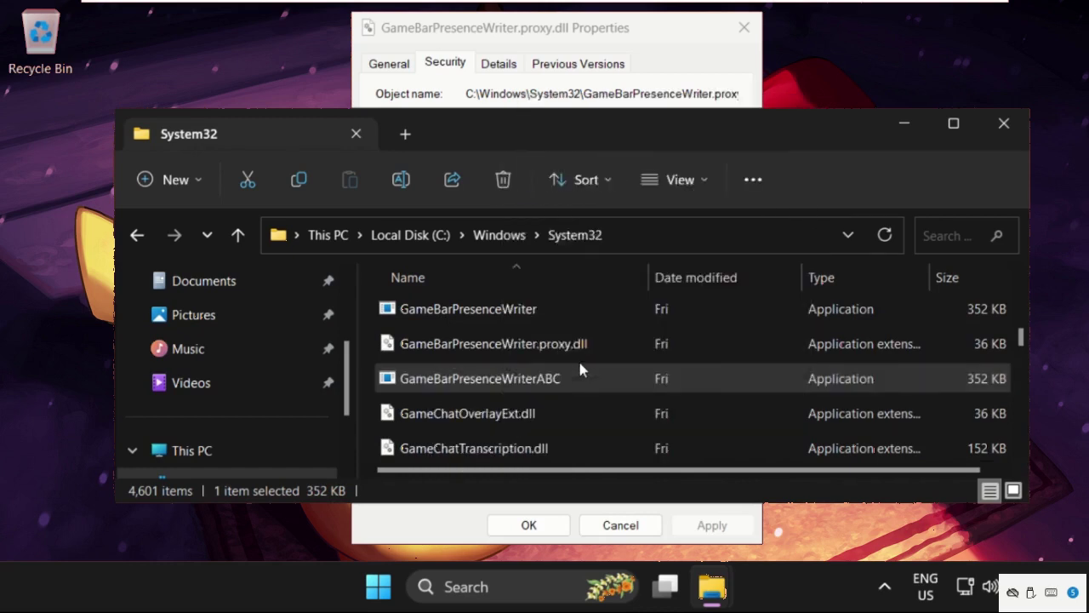
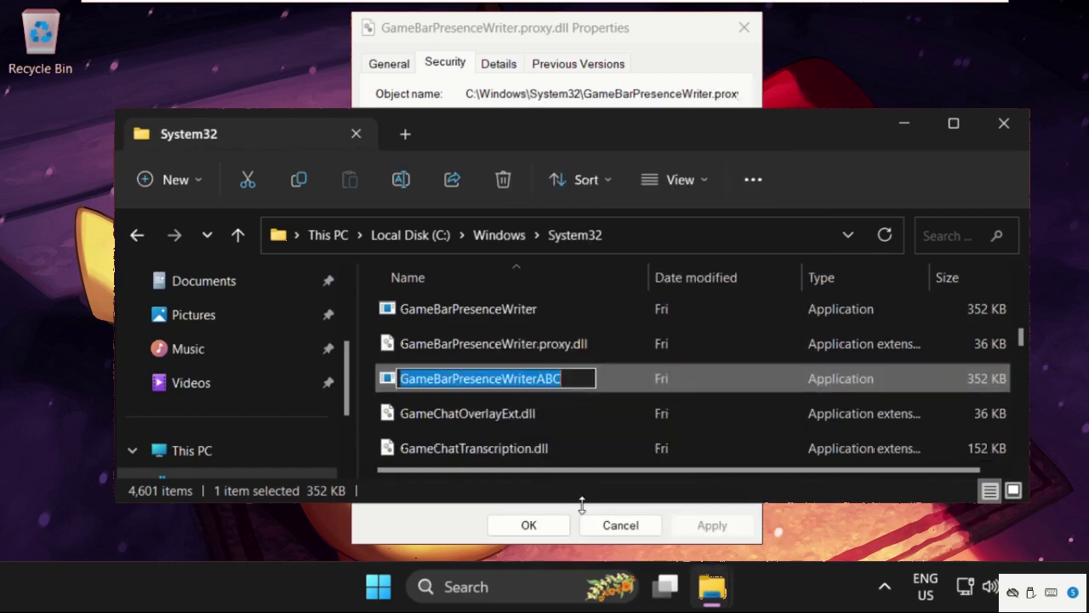
pyautogui.click(538, 378)
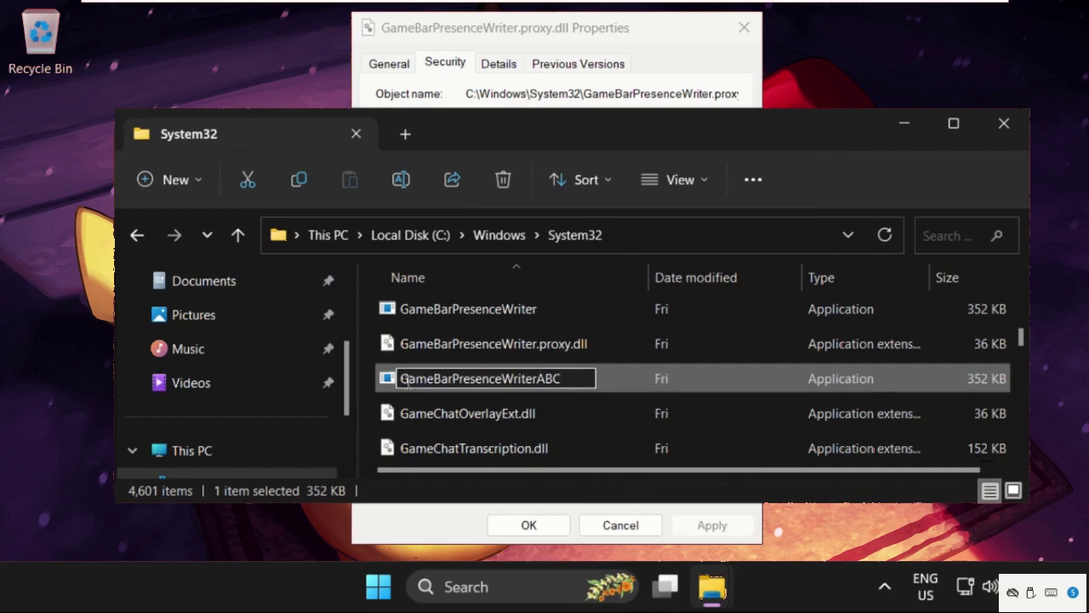
pyautogui.moveTo(405, 380); pyautogui.dragTo(538, 380)
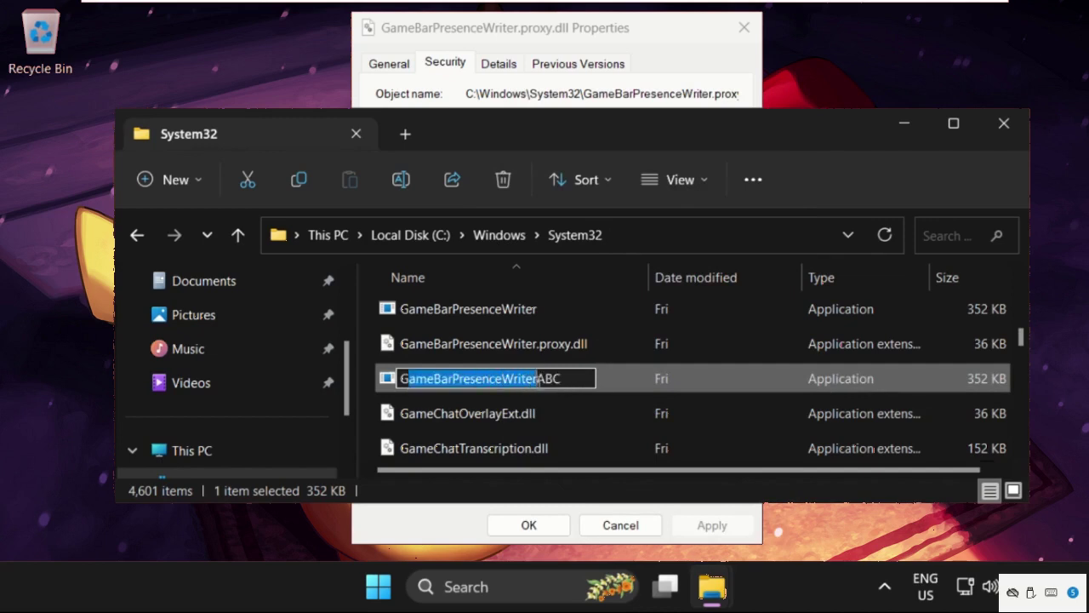
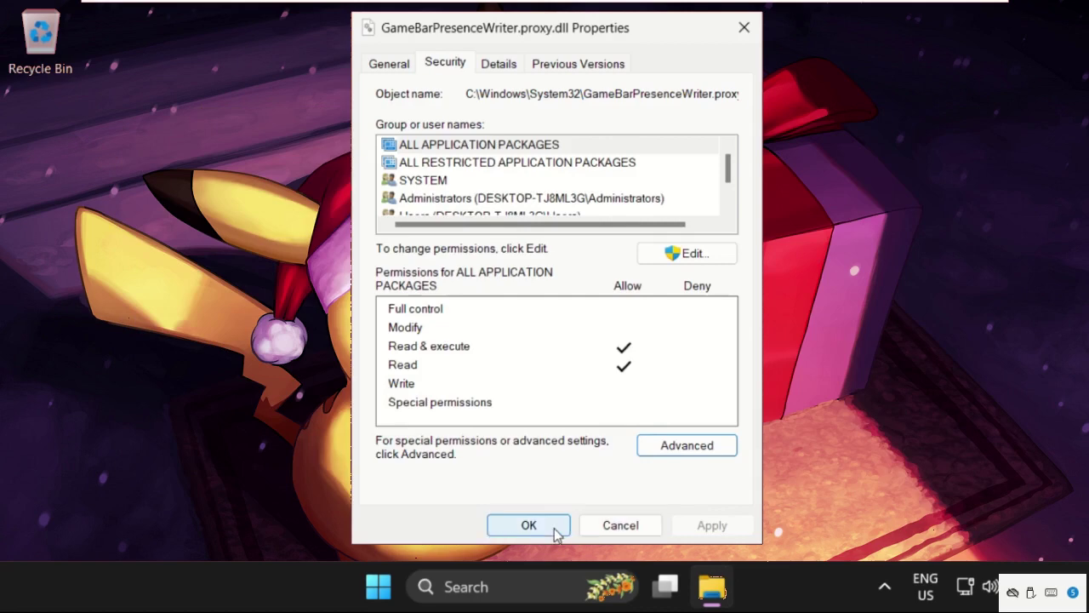
# Close the properties of GameBarPresenceWriter.proxy.dll and restart the computer.
pyautogui.click(554, 530)
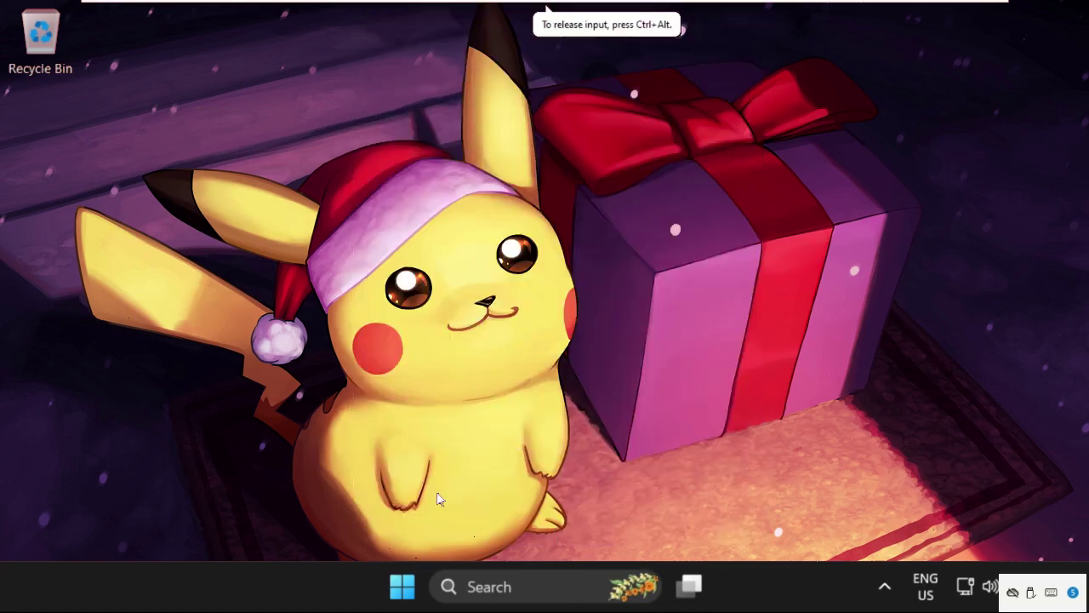
pyautogui.click(400, 590)
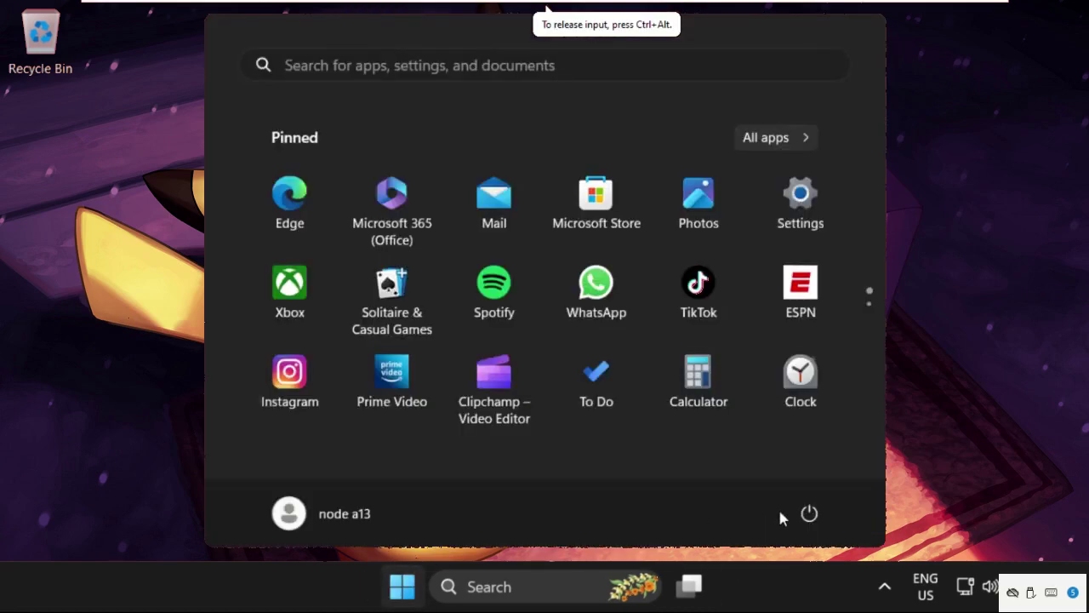
pyautogui.click(809, 513)
pyautogui.click(831, 473)
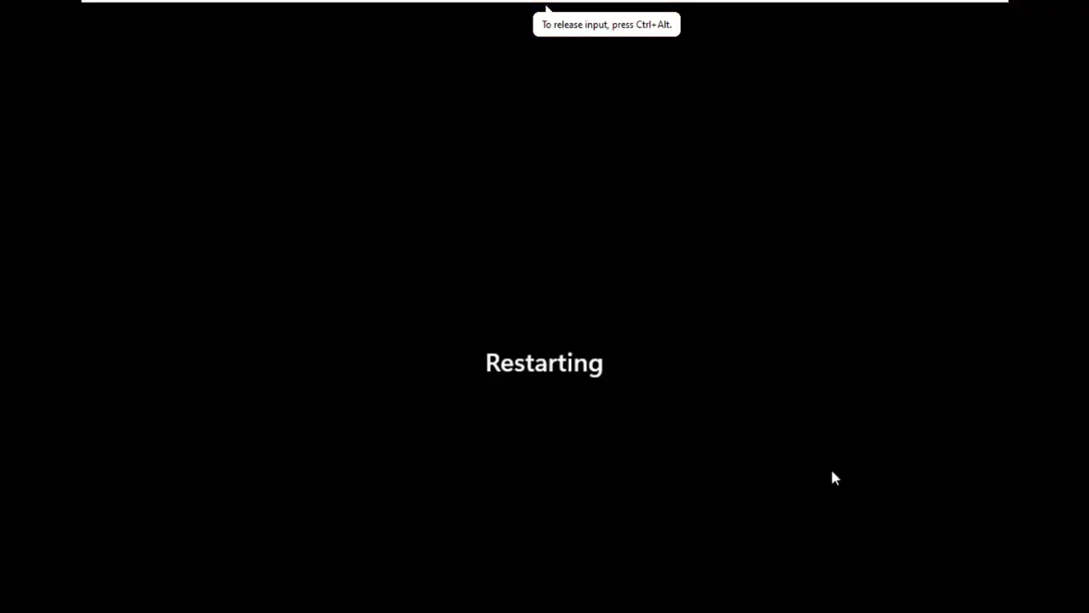